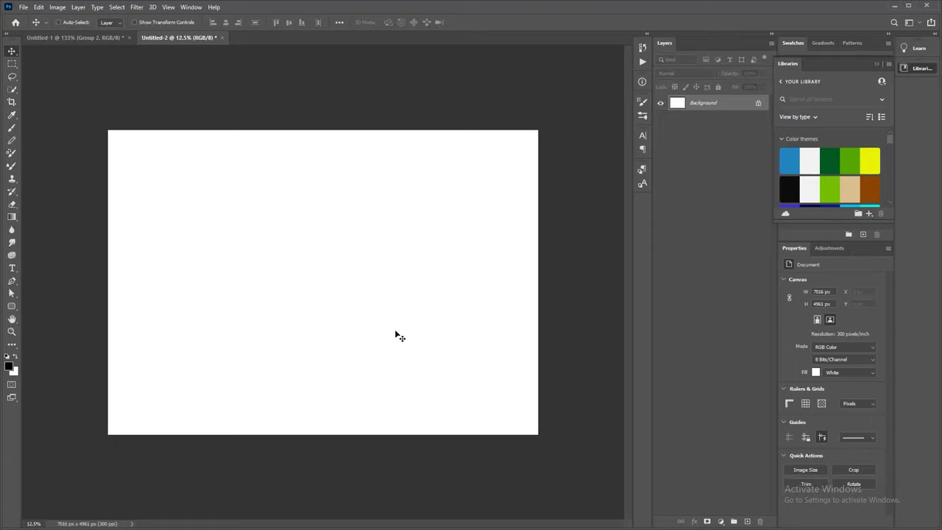
{"action": "key", "text": "t"}
{"action": "left_click", "coordinate": [182, 287]}
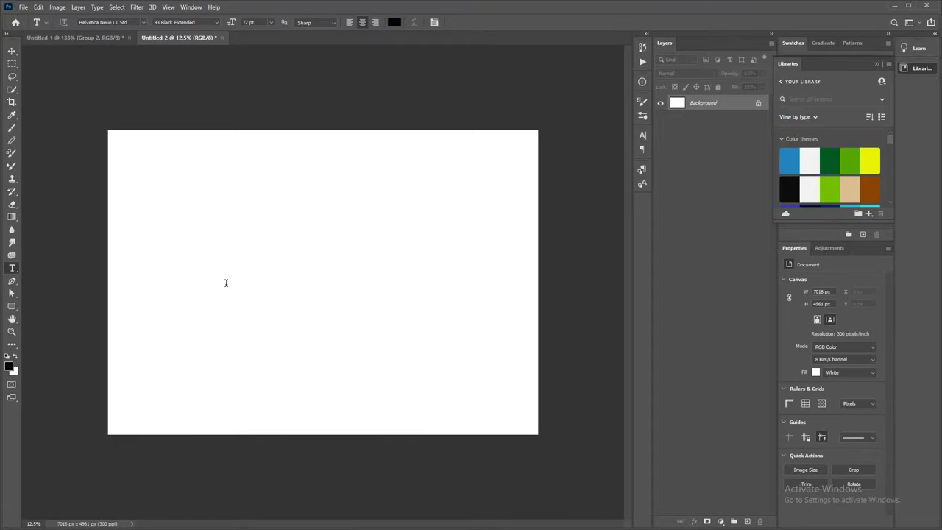
{"action": "type", "text": "www"}
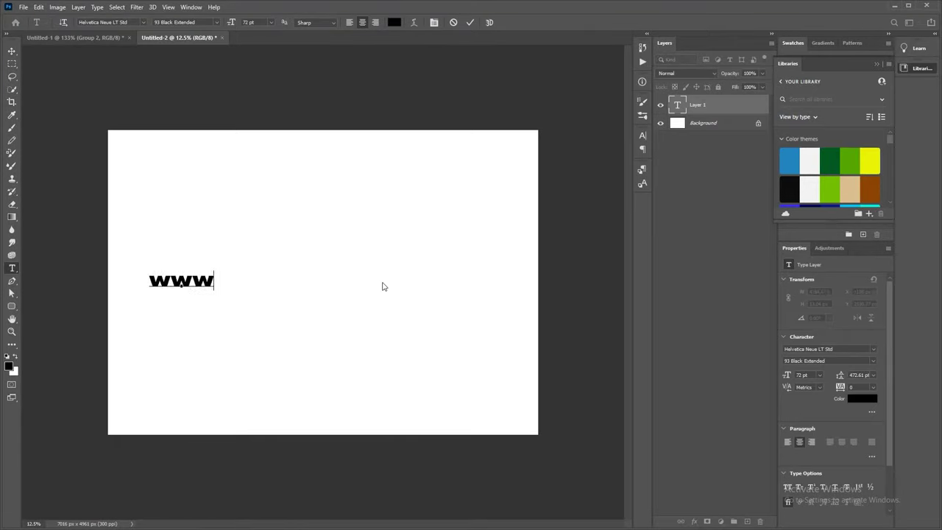
{"action": "type", "text": ".idgad"}
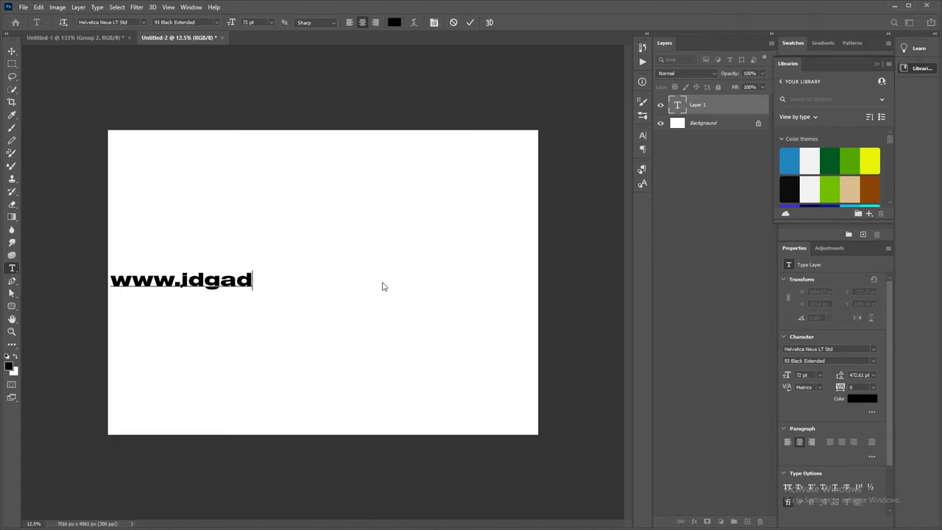
{"action": "type", "text": ".in"}
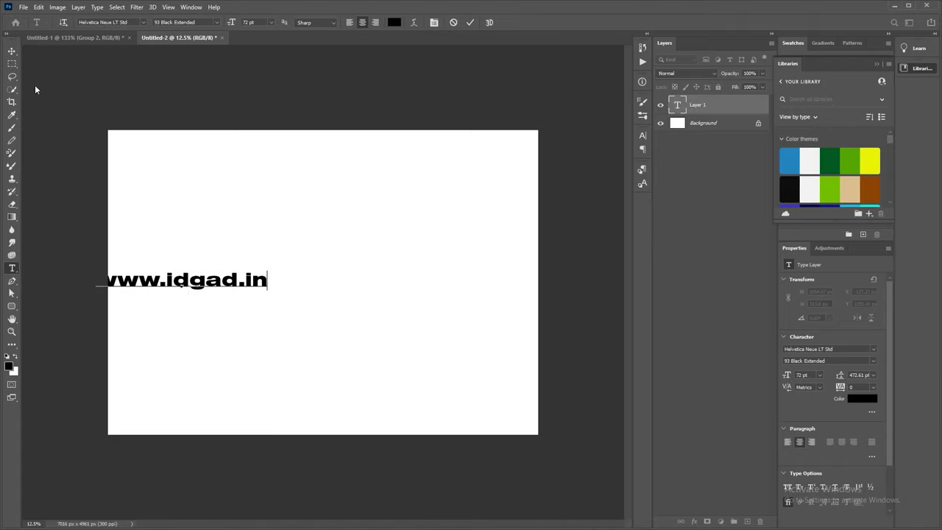
{"action": "left_click", "coordinate": [12, 52]}
{"action": "left_click_drag", "start_coordinate": [257, 282], "coordinate": [387, 280]}
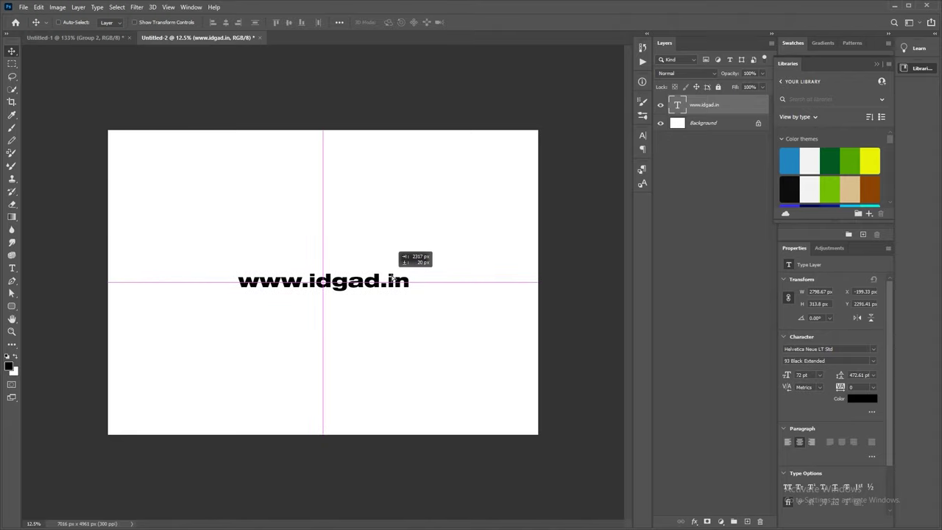
{"action": "left_click_drag", "start_coordinate": [387, 281], "coordinate": [488, 215]}
{"action": "key", "text": "ctrl+t"}
{"action": "key", "text": "Return"}
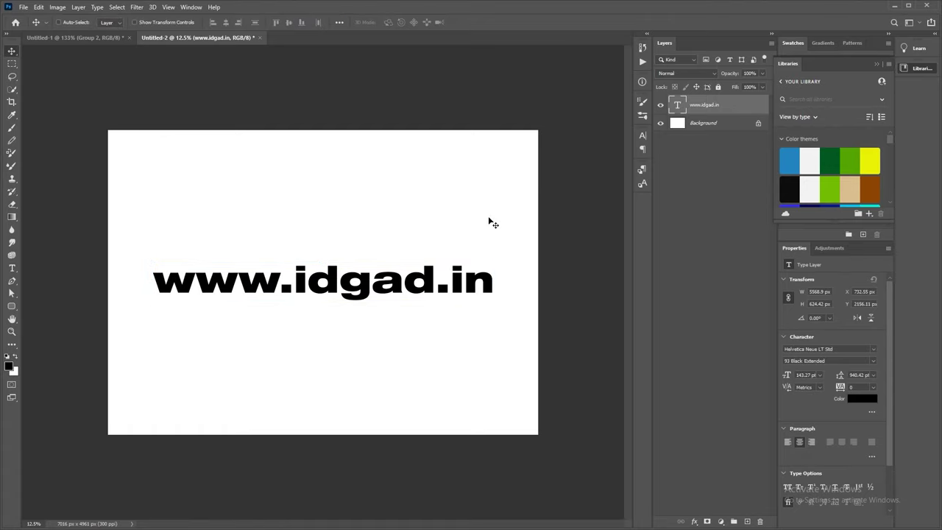
{"action": "key", "text": "ctrl+j"}
{"action": "right_click", "coordinate": [726, 112]}
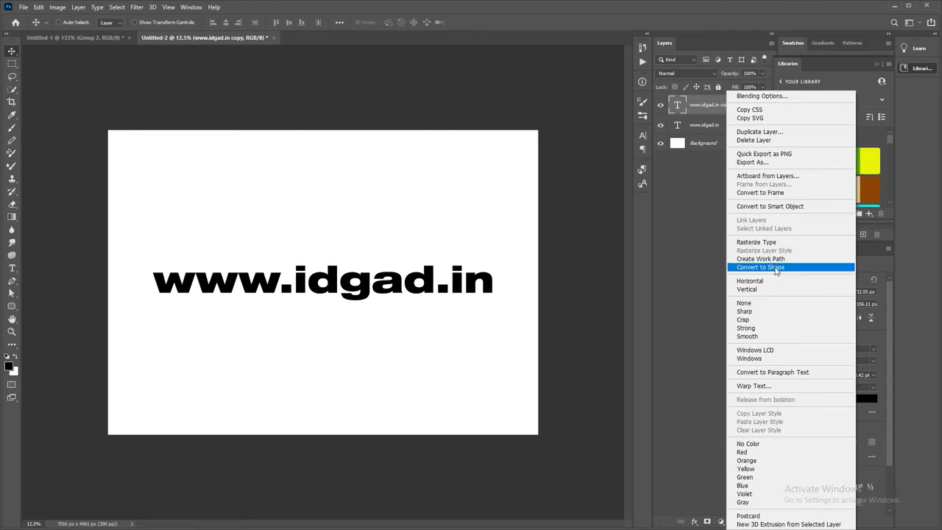
{"action": "left_click", "coordinate": [774, 205]}
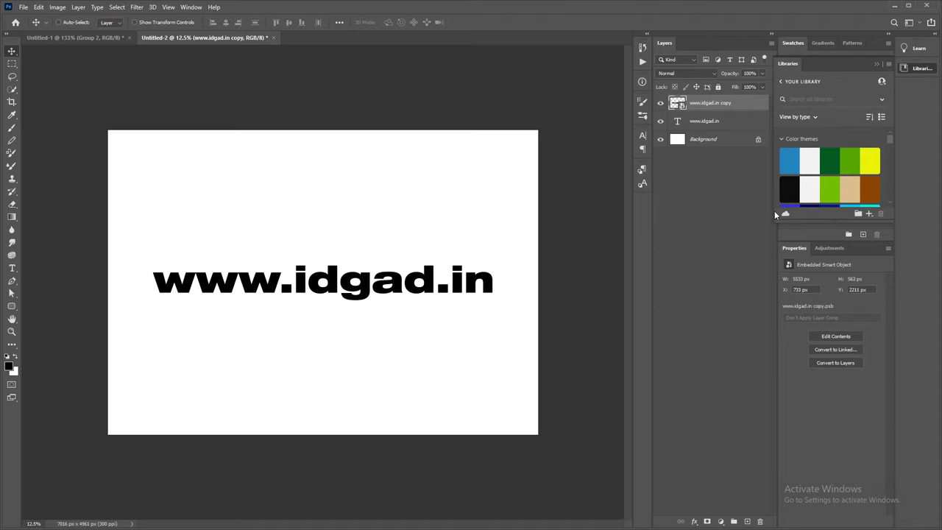
{"action": "scroll", "coordinate": [351, 268], "scroll_direction": "up", "scroll_amount": 3}
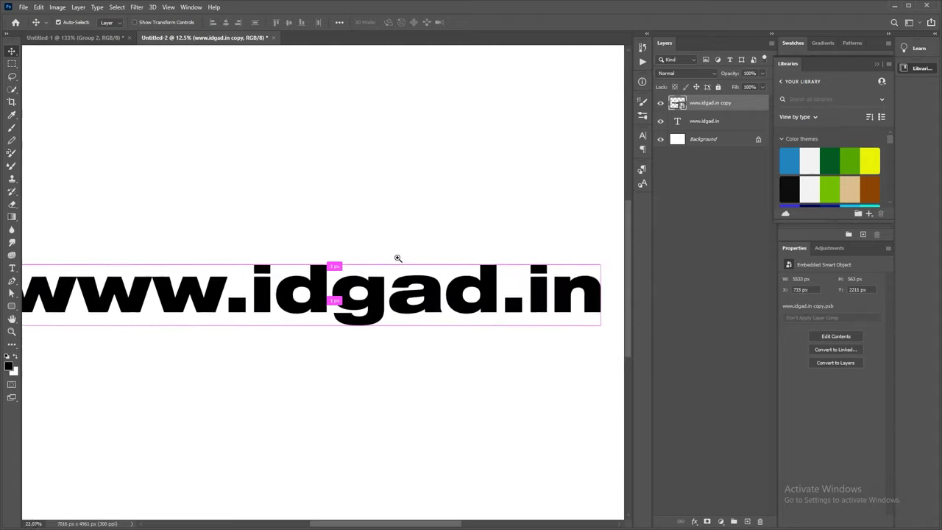
{"action": "left_click", "coordinate": [137, 7]}
{"action": "mouse_move", "coordinate": [191, 118]}
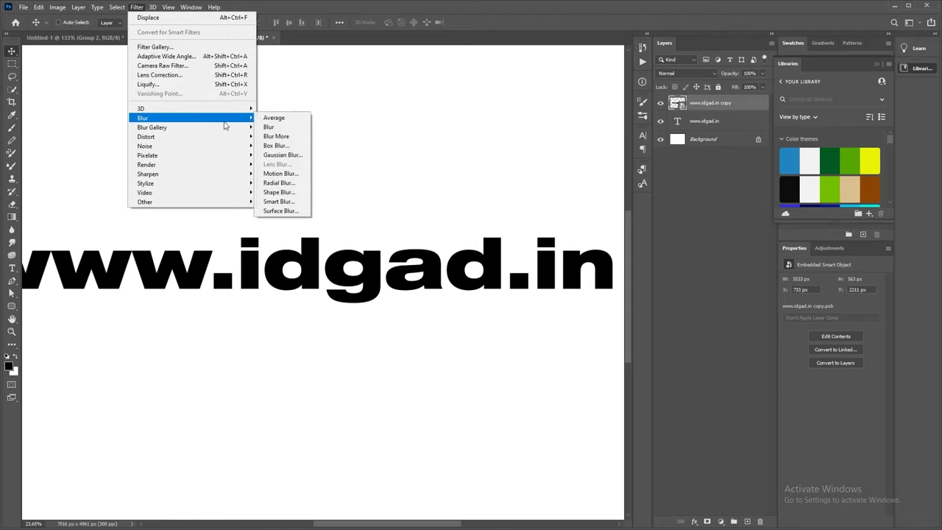
{"action": "left_click", "coordinate": [282, 154]}
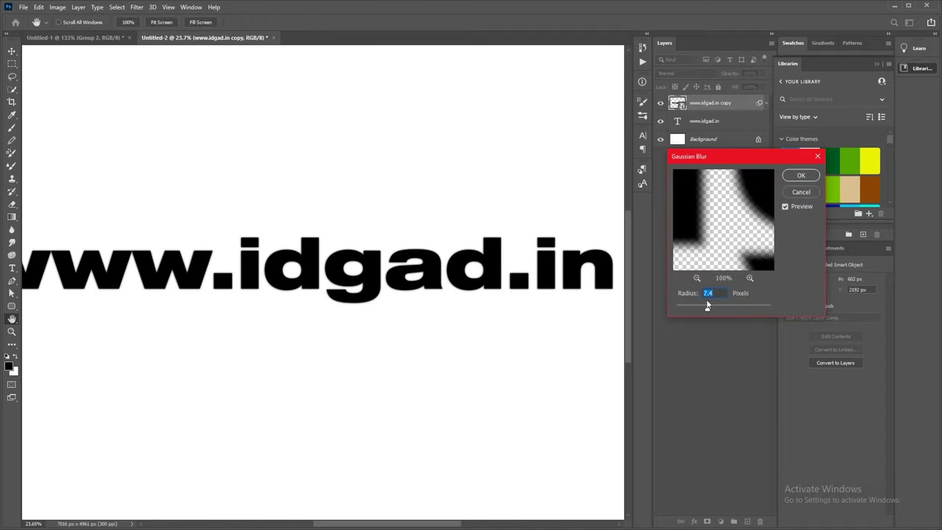
{"action": "left_click_drag", "start_coordinate": [707, 305], "coordinate": [710, 309]}
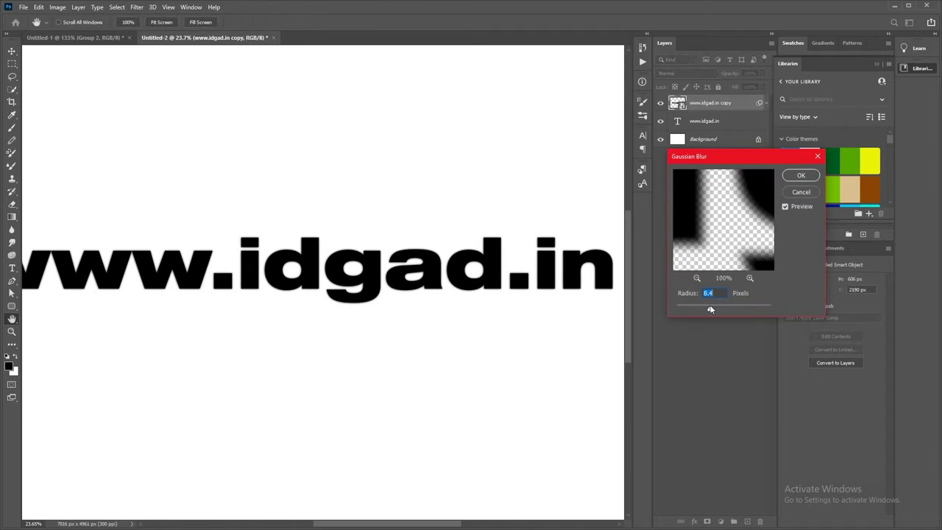
{"action": "left_click", "coordinate": [798, 176]}
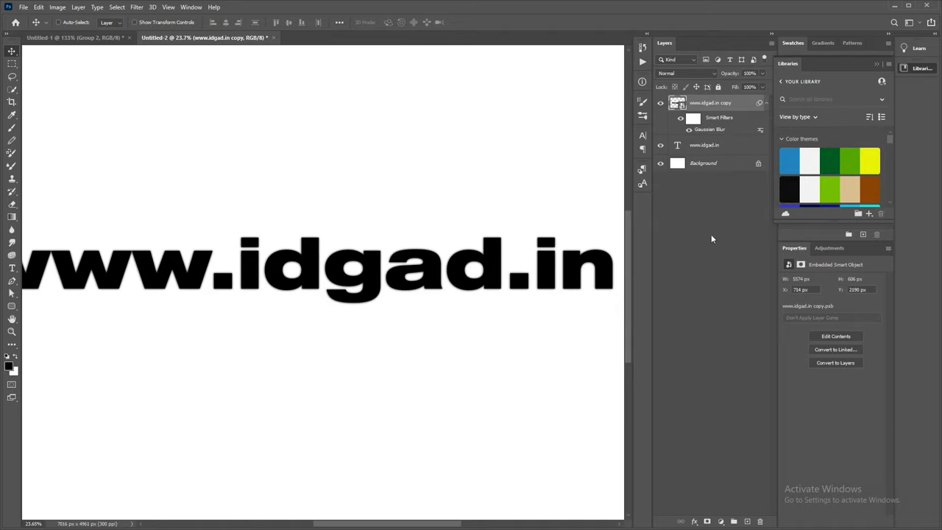
Step: Add a Medium-size Ripple filter, about 65% amount, to the blurred text copy
{"action": "left_click", "coordinate": [136, 7]}
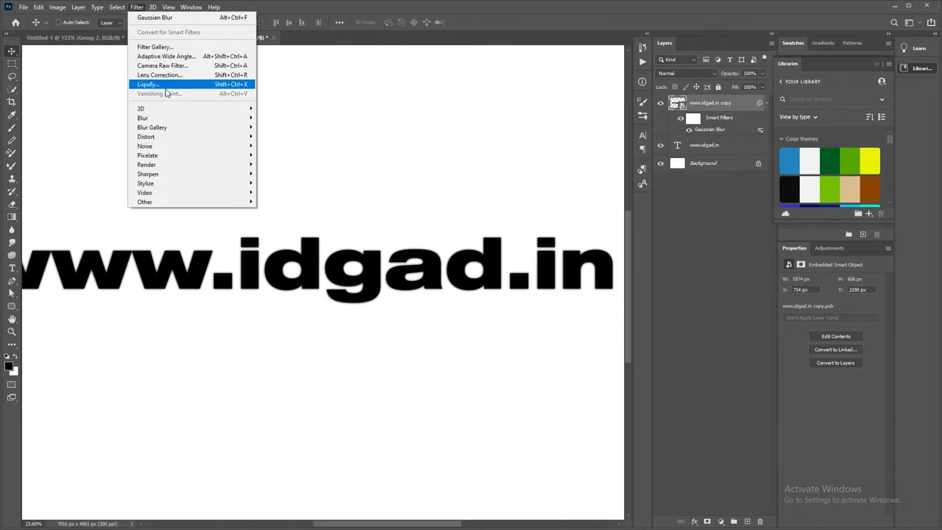
{"action": "mouse_move", "coordinate": [146, 136]}
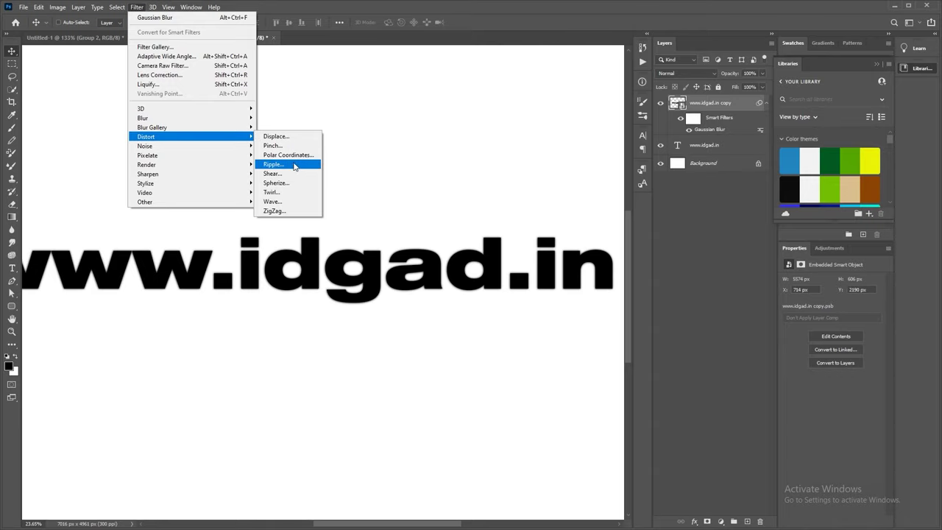
{"action": "left_click", "coordinate": [289, 163]}
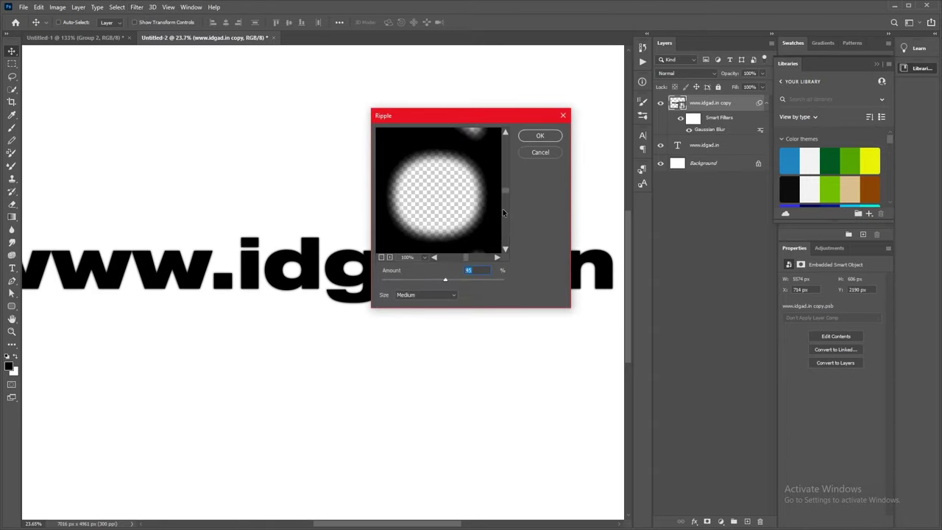
{"action": "key", "text": "Return"}
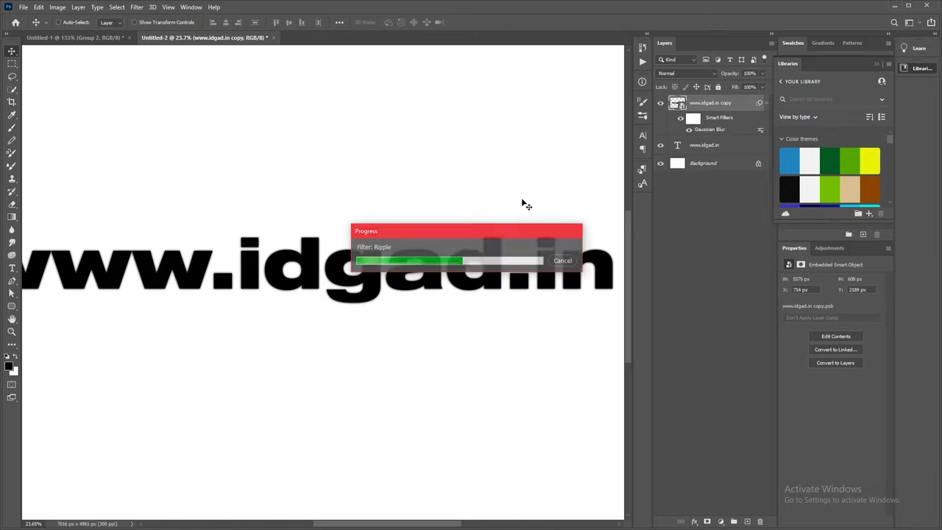
Step: Add a Threshold adjustment layer above the text and raise its level to 225
{"action": "left_click", "coordinate": [826, 248]}
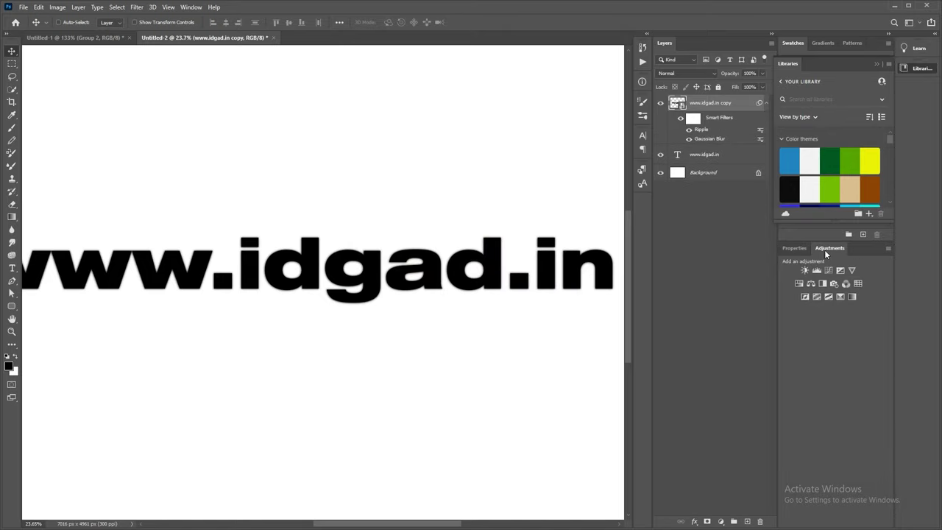
{"action": "left_click", "coordinate": [829, 296]}
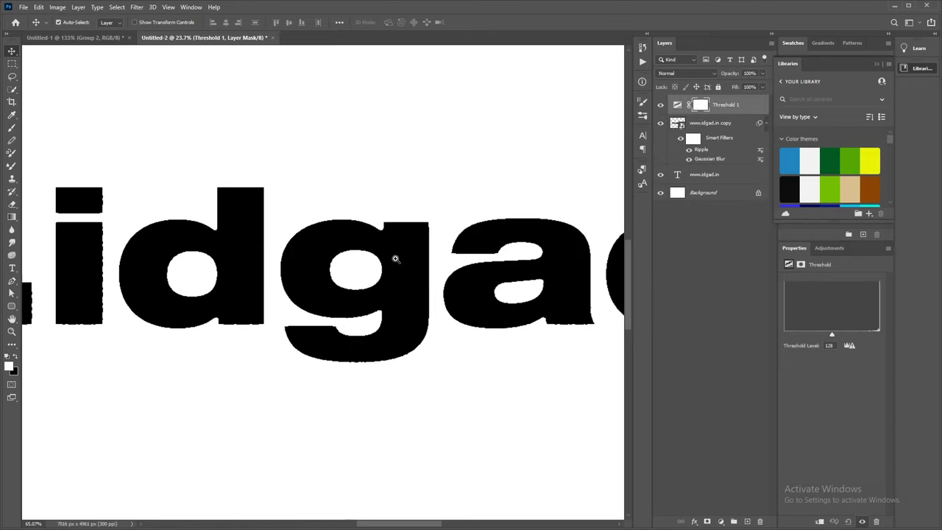
{"action": "left_click_drag", "start_coordinate": [371, 272], "coordinate": [410, 250]}
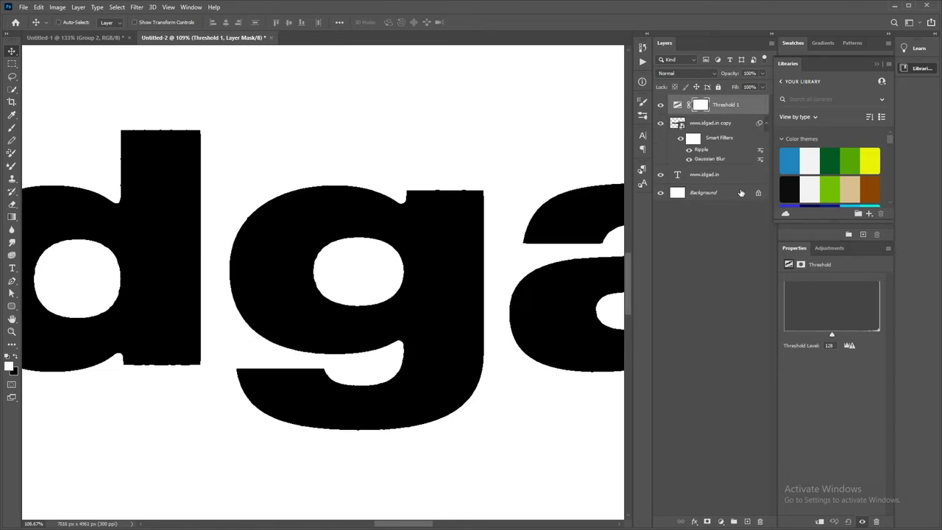
{"action": "left_click_drag", "start_coordinate": [834, 335], "coordinate": [863, 334]}
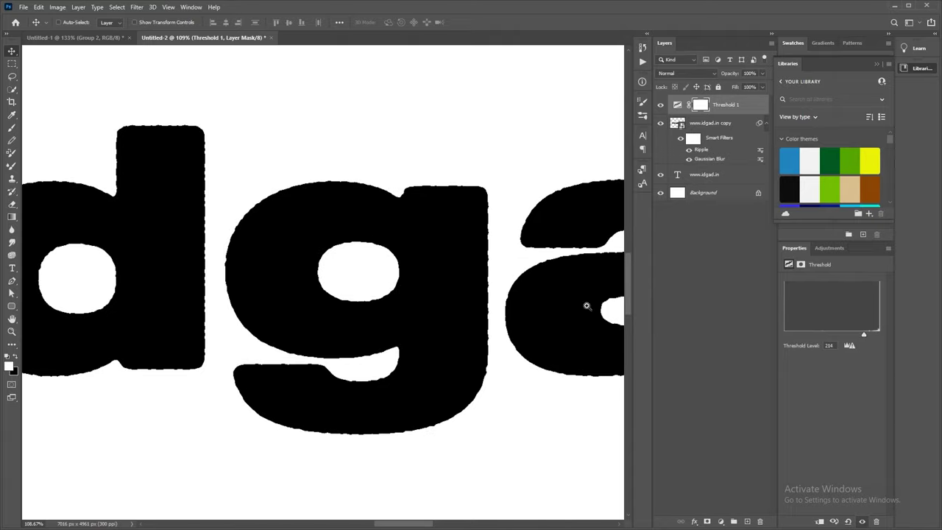
{"action": "mouse_move", "coordinate": [586, 307]}
{"action": "left_mouse_down"}
{"action": "mouse_move", "coordinate": [421, 287]}
{"action": "mouse_move", "coordinate": [440, 280]}
{"action": "left_mouse_up"}
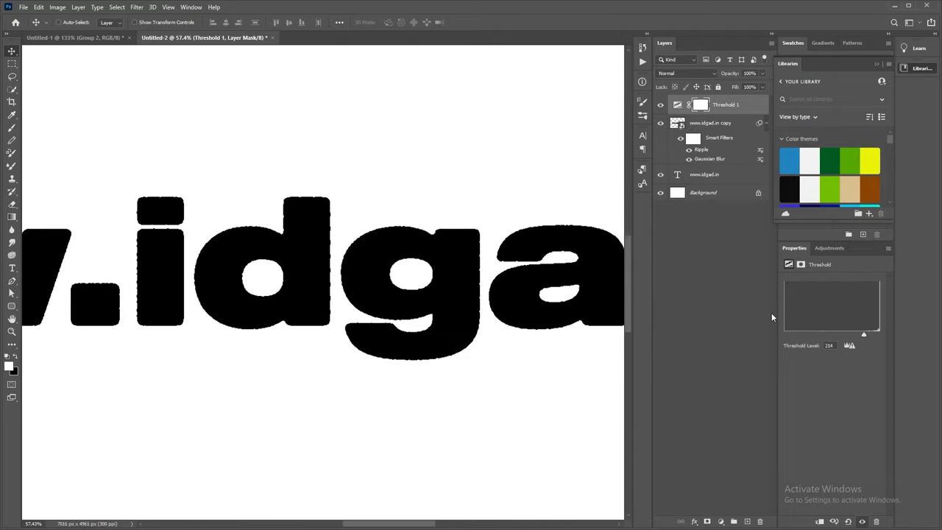
{"action": "left_click_drag", "start_coordinate": [863, 337], "coordinate": [868, 336]}
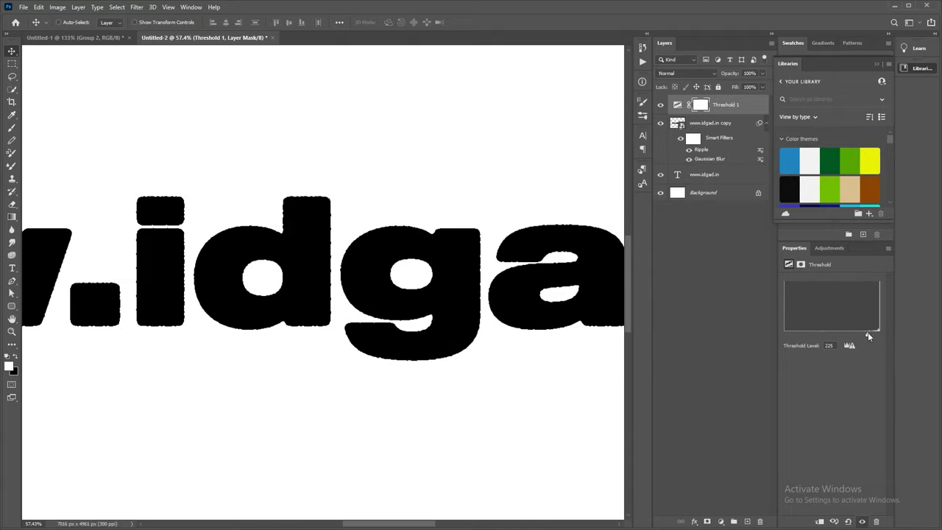
Step: Increase the text copy's Gaussian Blur radius to about 15.3 pixels
{"action": "double_click", "coordinate": [711, 160]}
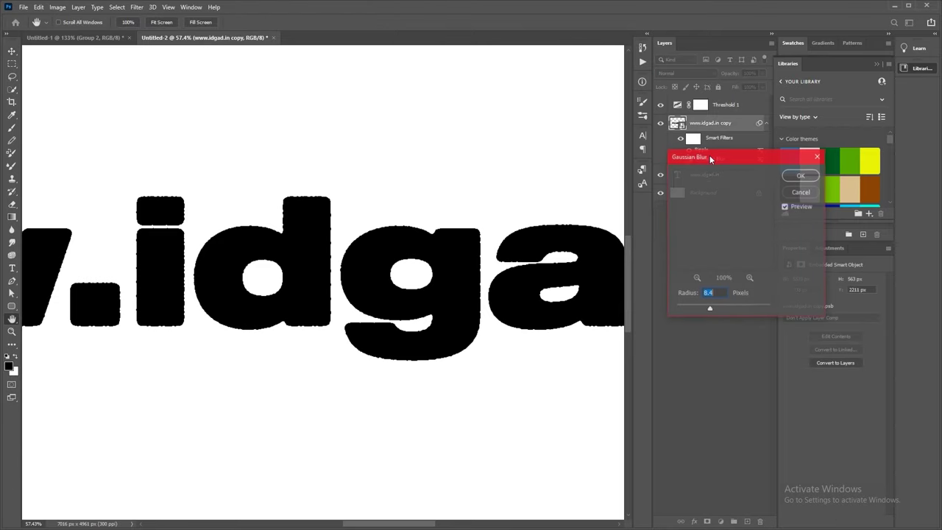
{"action": "left_click_drag", "start_coordinate": [712, 310], "coordinate": [715, 310]}
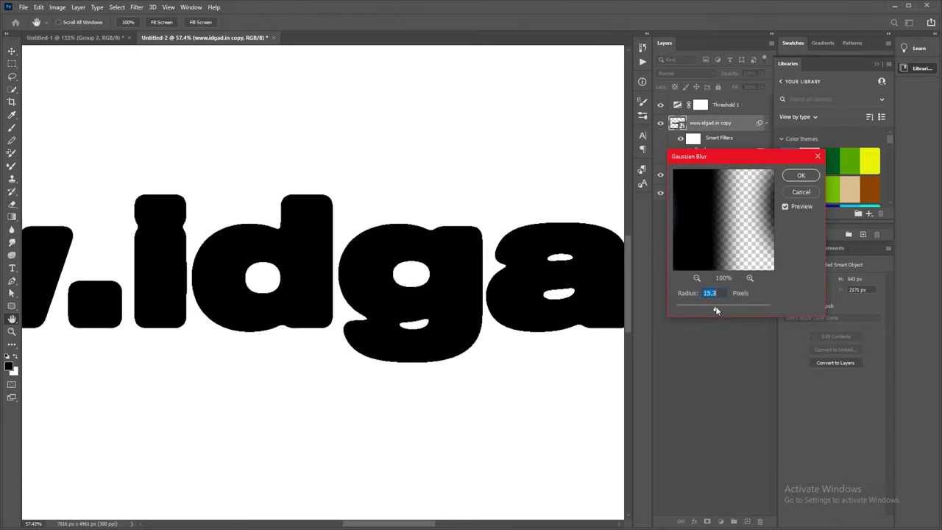
{"action": "left_click", "coordinate": [802, 175]}
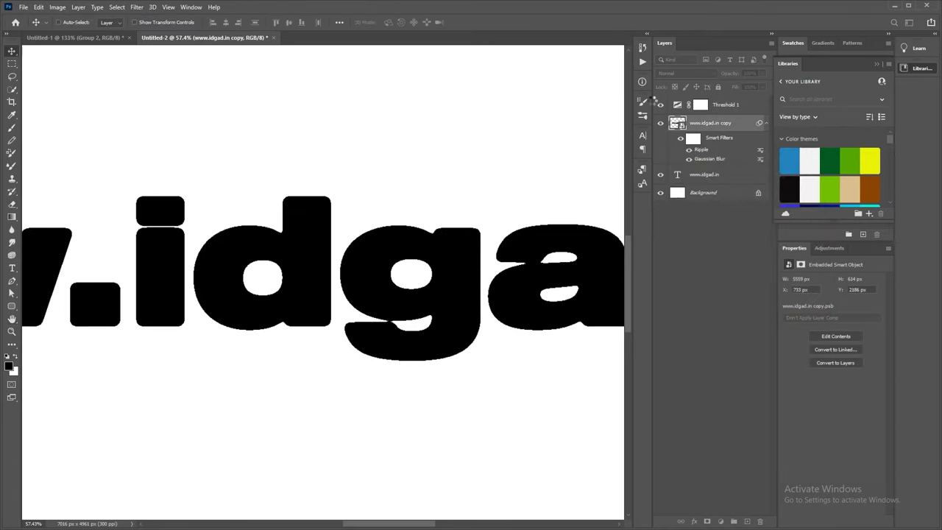
Step: Lower the Threshold 1 level to 213, checking the letter edges up close
{"action": "left_click", "coordinate": [696, 107]}
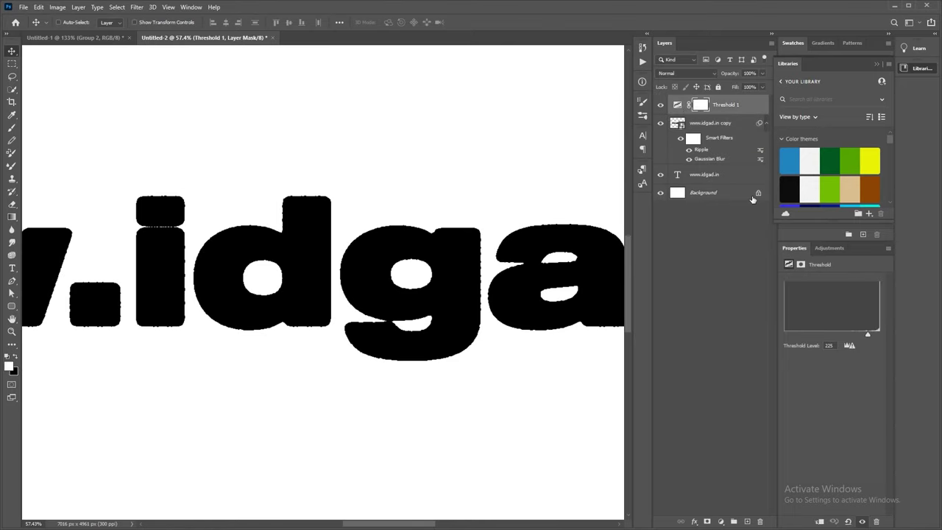
{"action": "left_click_drag", "start_coordinate": [869, 337], "coordinate": [864, 337]}
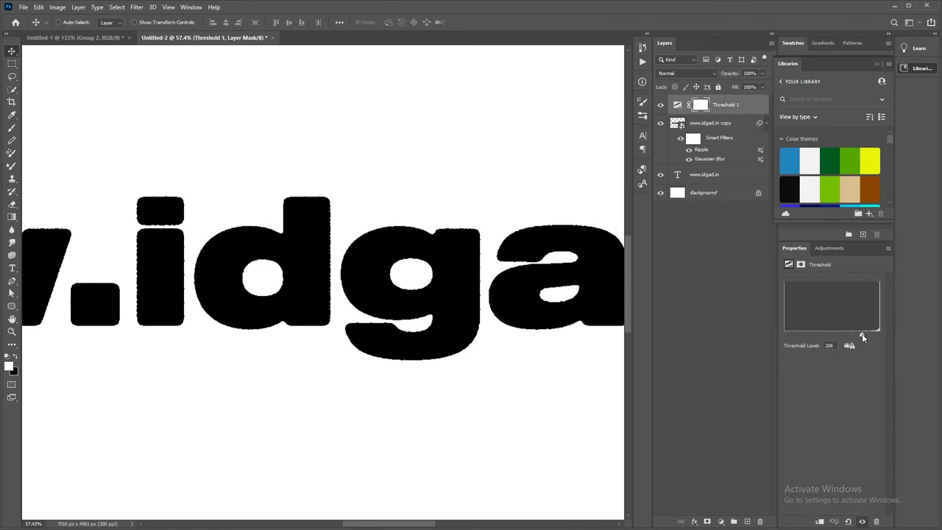
{"action": "mouse_move", "coordinate": [489, 258]}
{"action": "left_mouse_down"}
{"action": "mouse_move", "coordinate": [398, 235]}
{"action": "mouse_move", "coordinate": [414, 206]}
{"action": "left_mouse_up"}
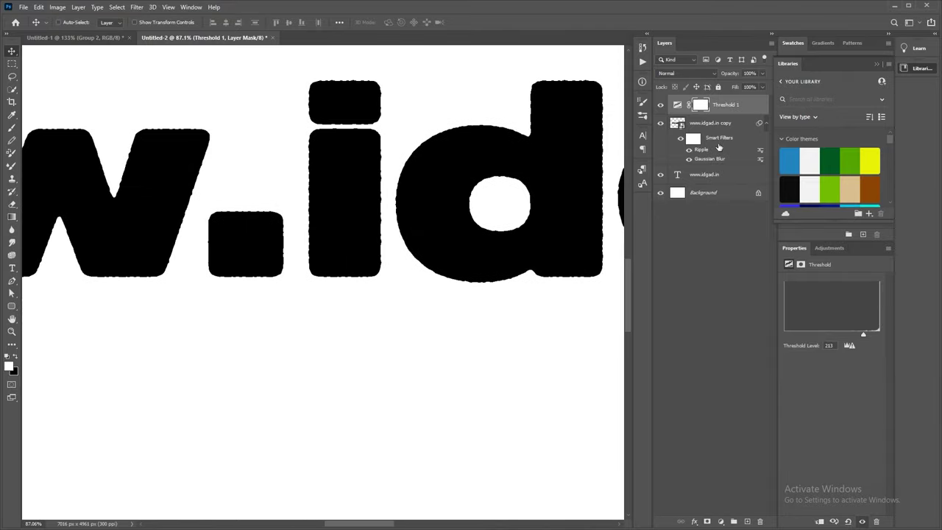
{"action": "left_click", "coordinate": [725, 124]}
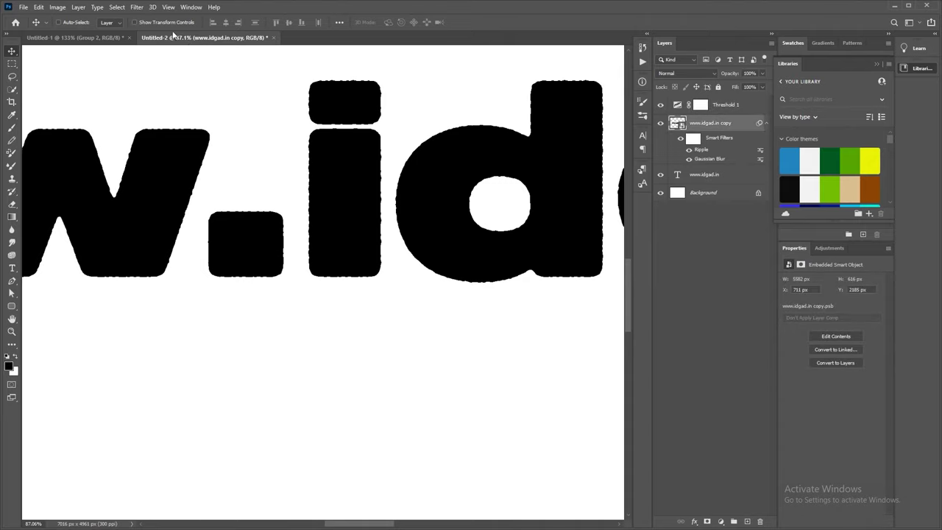
Step: Apply a Displace filter to the text copy using 01 grunge.psd as the displacement map
{"action": "left_click", "coordinate": [137, 8]}
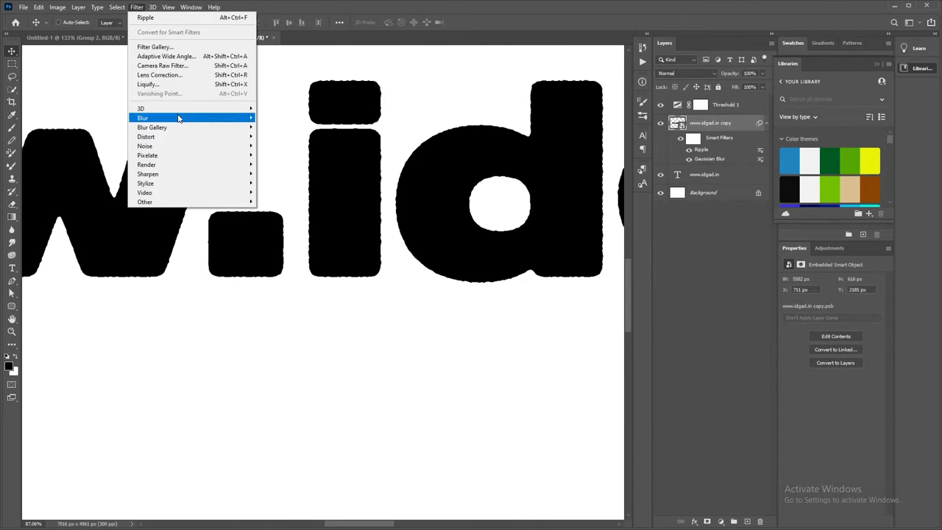
{"action": "mouse_move", "coordinate": [162, 137]}
{"action": "left_click", "coordinate": [281, 137]}
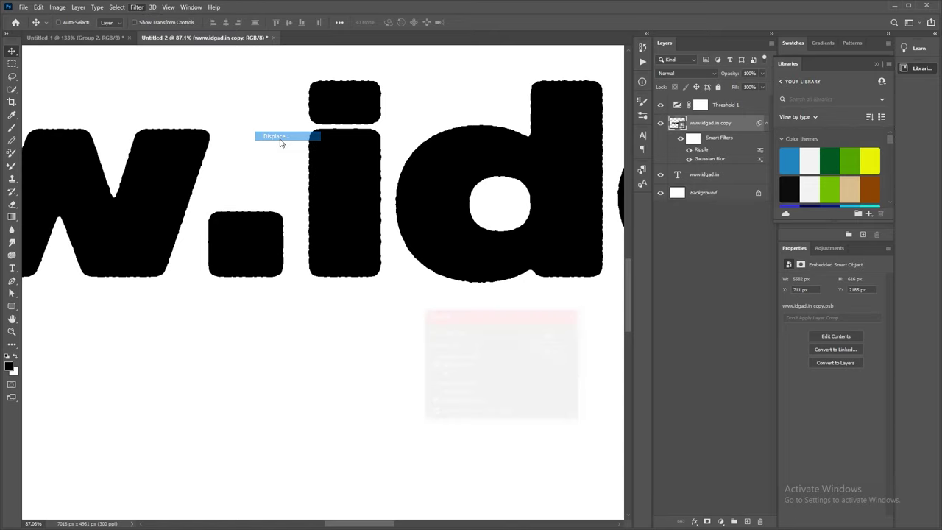
{"action": "left_click", "coordinate": [555, 342]}
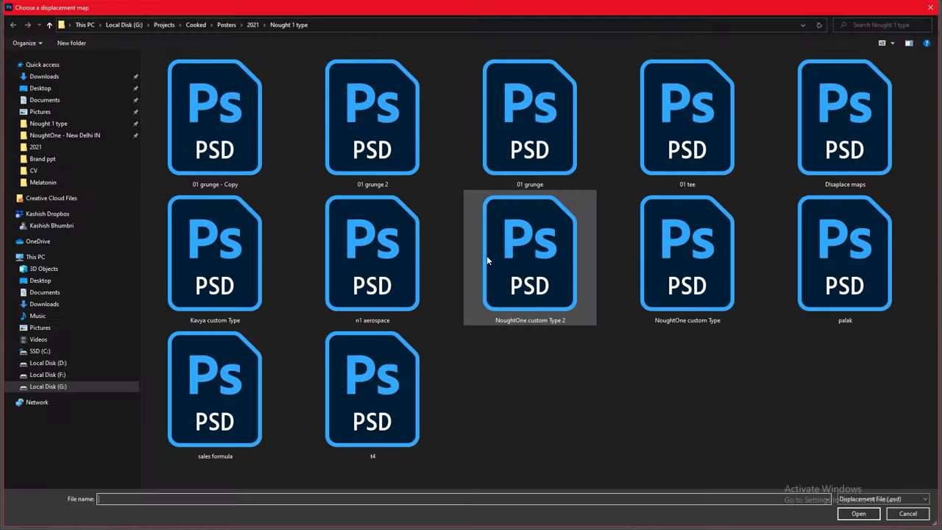
{"action": "double_click", "coordinate": [514, 168]}
{"action": "right_click", "coordinate": [514, 169]}
{"action": "key", "text": "Escape"}
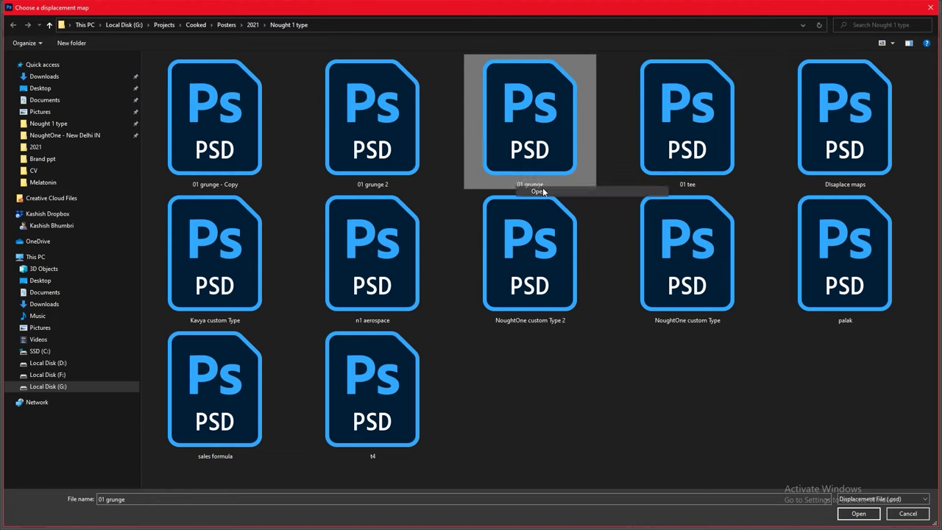
{"action": "double_click", "coordinate": [539, 147]}
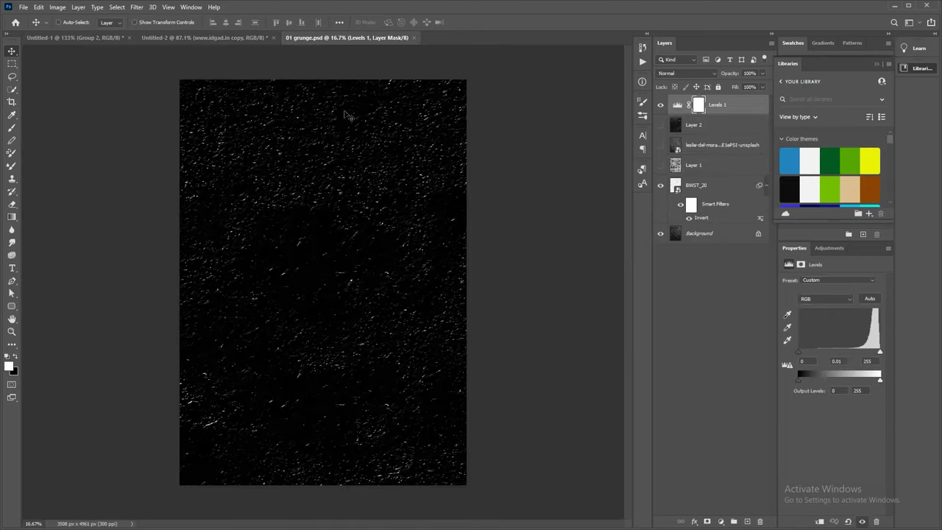
Step: In 01 grunge.psd, hide Levels 1 and BWST_20 and show the Layer 1 texture
{"action": "left_click", "coordinate": [661, 105]}
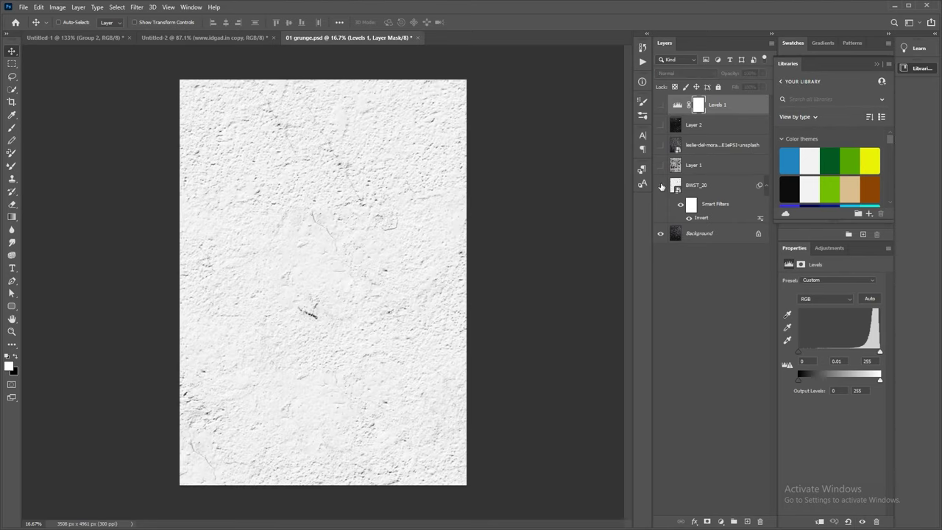
{"action": "left_click", "coordinate": [661, 185]}
{"action": "left_click", "coordinate": [661, 166]}
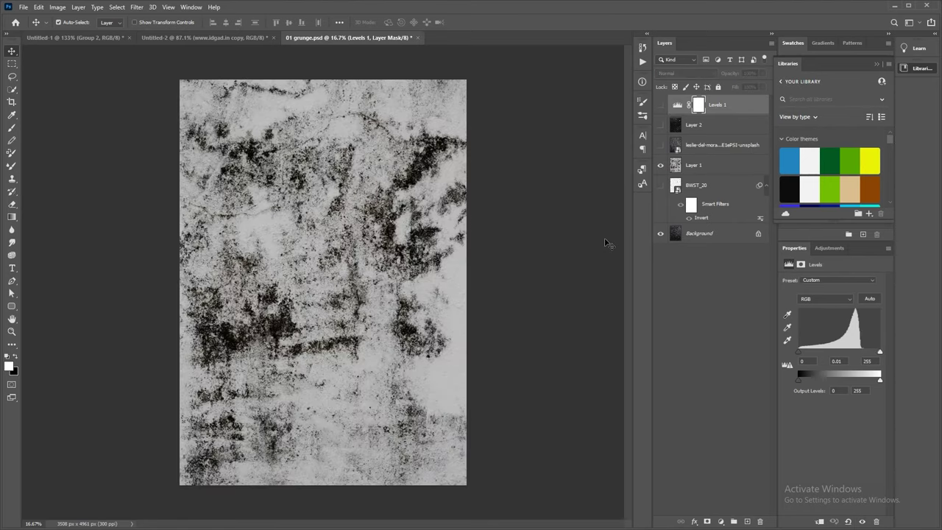
Step: Close 01 grunge.psd without saving and fit the text document on screen
{"action": "key", "text": "ctrl+w"}
{"action": "left_click", "coordinate": [466, 200]}
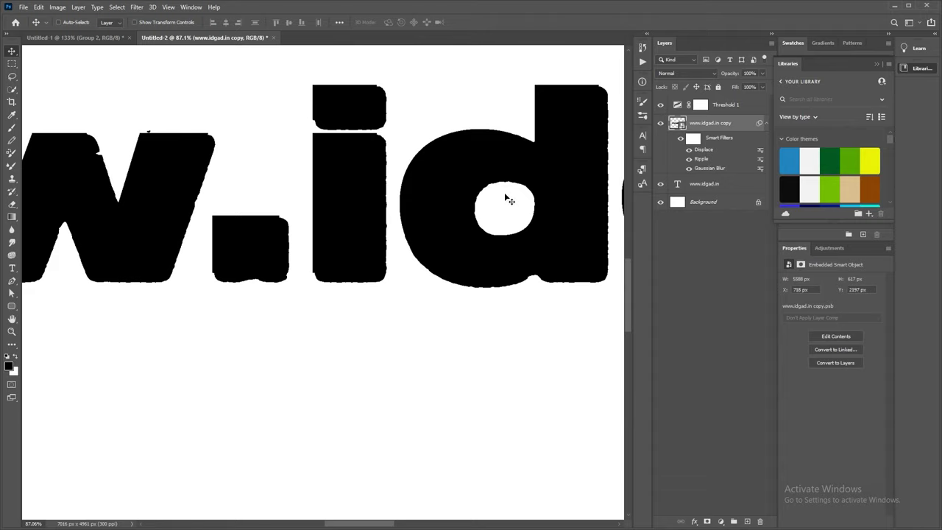
{"action": "scroll", "coordinate": [441, 195], "scroll_direction": "right", "scroll_amount": 5}
{"action": "scroll", "coordinate": [500, 196], "scroll_direction": "right", "scroll_amount": 5}
{"action": "key", "text": "t"}
{"action": "key", "text": "ctrl+0"}
{"action": "scroll", "coordinate": [388, 282], "scroll_direction": "up", "scroll_amount": 2}
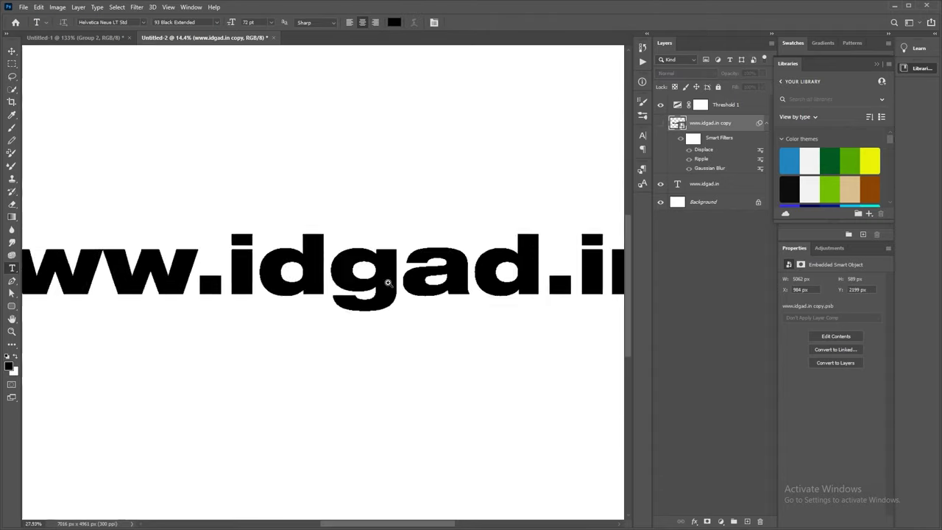
{"action": "scroll", "coordinate": [388, 282], "scroll_direction": "up", "scroll_amount": 2}
{"action": "scroll", "coordinate": [388, 283], "scroll_direction": "up", "scroll_amount": 2}
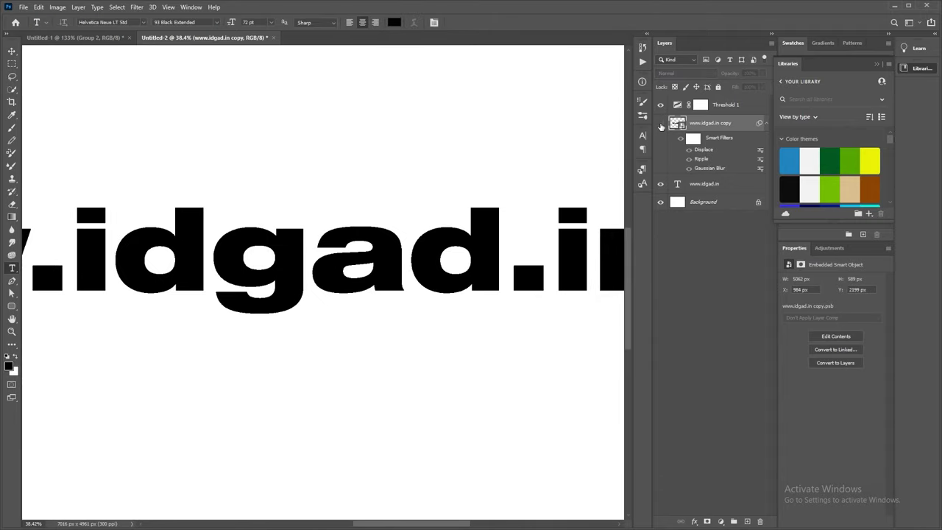
{"action": "left_click", "coordinate": [660, 123]}
{"action": "left_click", "coordinate": [660, 185]}
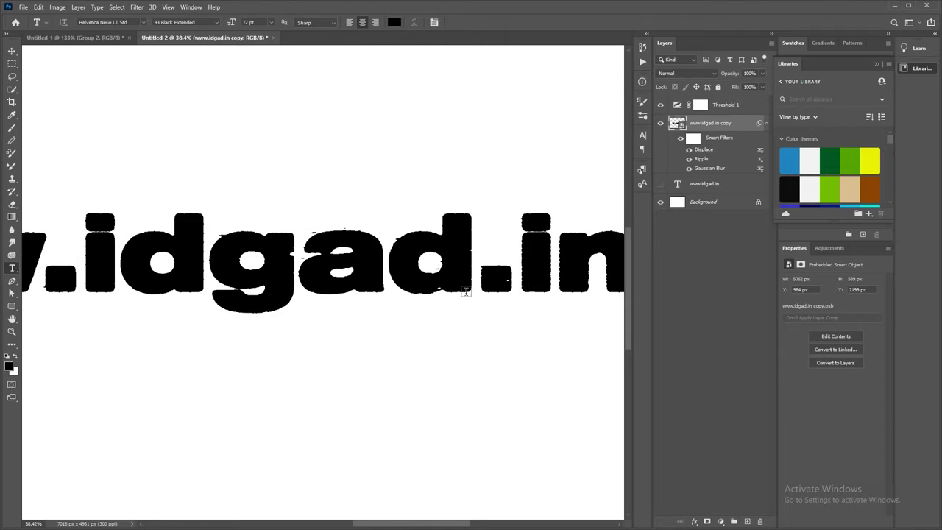
Step: Inspect the distressed lettering up close and select the Threshold 1 adjustment
{"action": "left_click_drag", "start_coordinate": [420, 267], "coordinate": [365, 278]}
{"action": "key", "text": "v"}
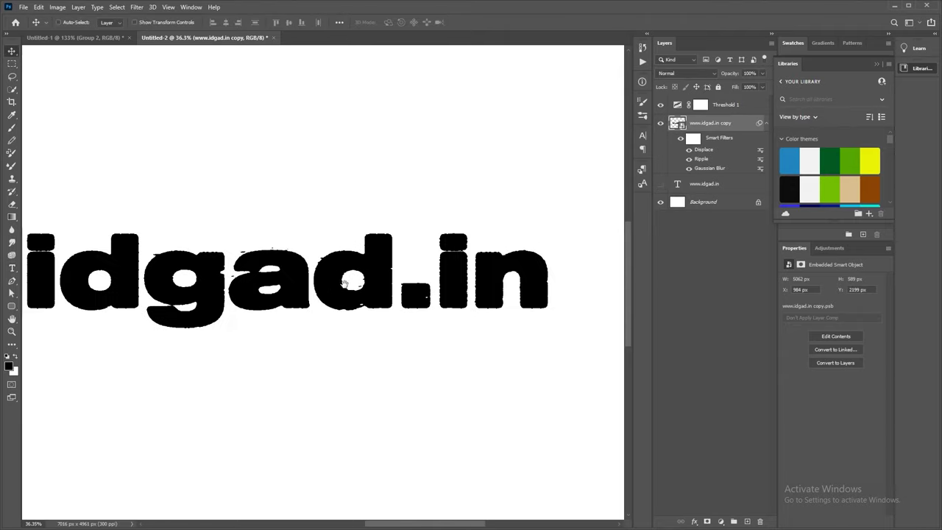
{"action": "scroll", "coordinate": [324, 250], "scroll_direction": "up", "scroll_amount": 1}
{"action": "scroll", "coordinate": [311, 239], "scroll_direction": "up", "scroll_amount": 1}
{"action": "scroll", "coordinate": [310, 240], "scroll_direction": "down", "scroll_amount": 1}
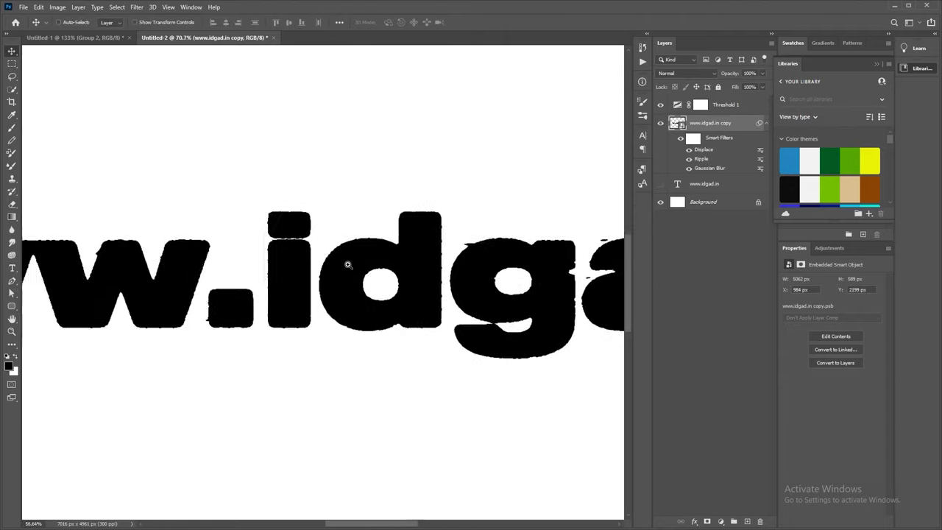
{"action": "scroll", "coordinate": [310, 221], "scroll_direction": "left", "scroll_amount": 5}
{"action": "scroll", "coordinate": [274, 210], "scroll_direction": "up", "scroll_amount": 1}
{"action": "scroll", "coordinate": [364, 231], "scroll_direction": "up", "scroll_amount": 2}
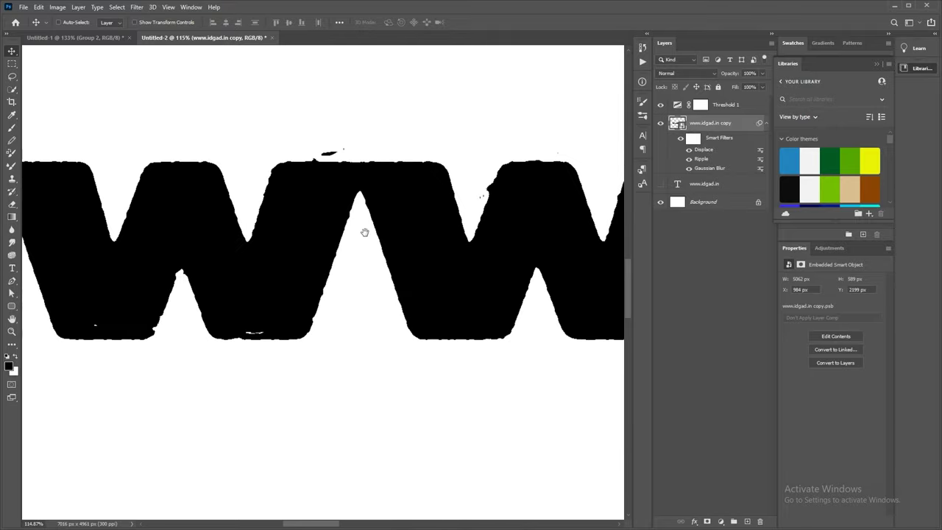
{"action": "scroll", "coordinate": [405, 232], "scroll_direction": "up", "scroll_amount": 1}
{"action": "left_click", "coordinate": [738, 106]}
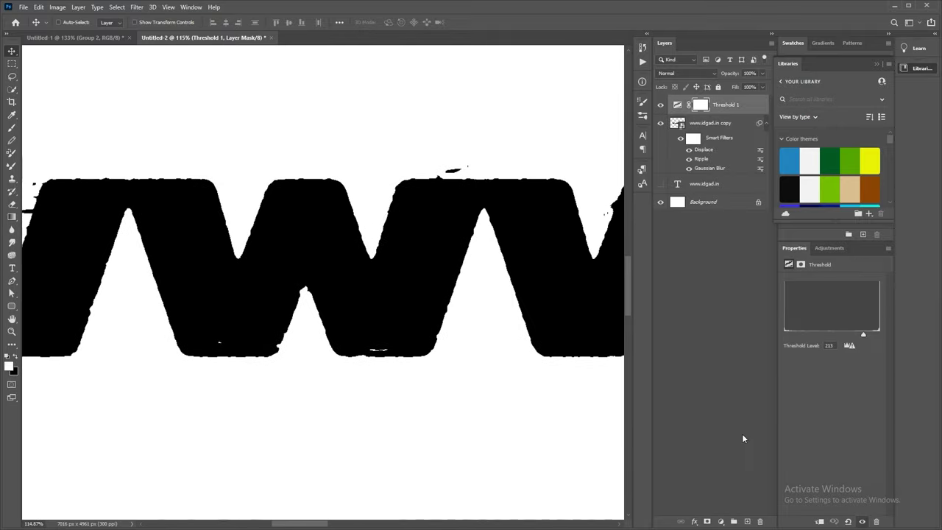
Step: Add an empty layer above Threshold 1 and make a Color Range selection, then clear it
{"action": "left_click", "coordinate": [748, 521]}
{"action": "left_click", "coordinate": [118, 9]}
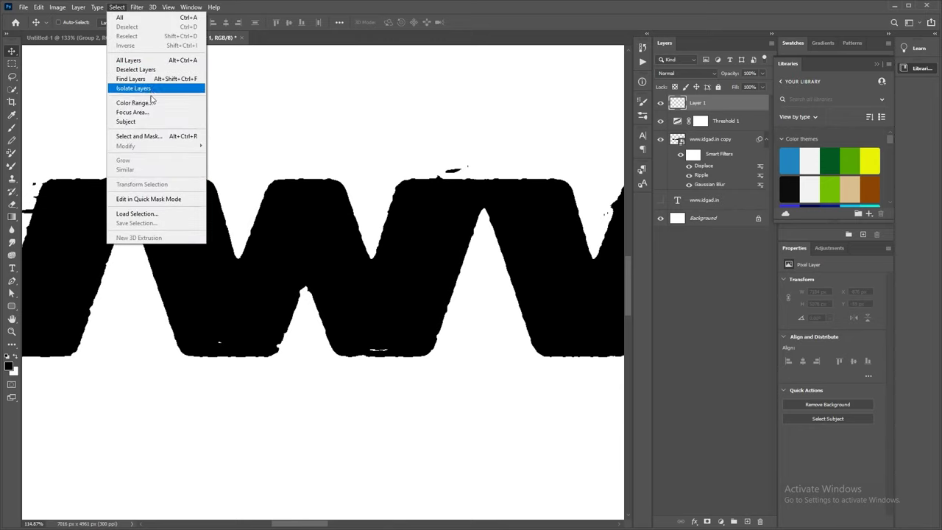
{"action": "left_click", "coordinate": [151, 101]}
{"action": "left_click", "coordinate": [543, 96]}
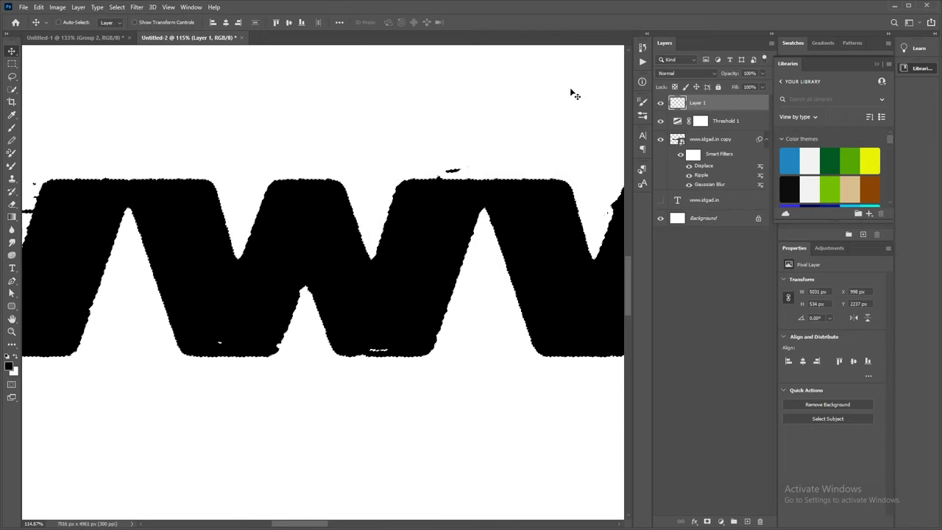
{"action": "key", "text": "ctrl+h"}
{"action": "left_click", "coordinate": [722, 121]}
{"action": "left_click", "coordinate": [721, 139], "text": "shift"}
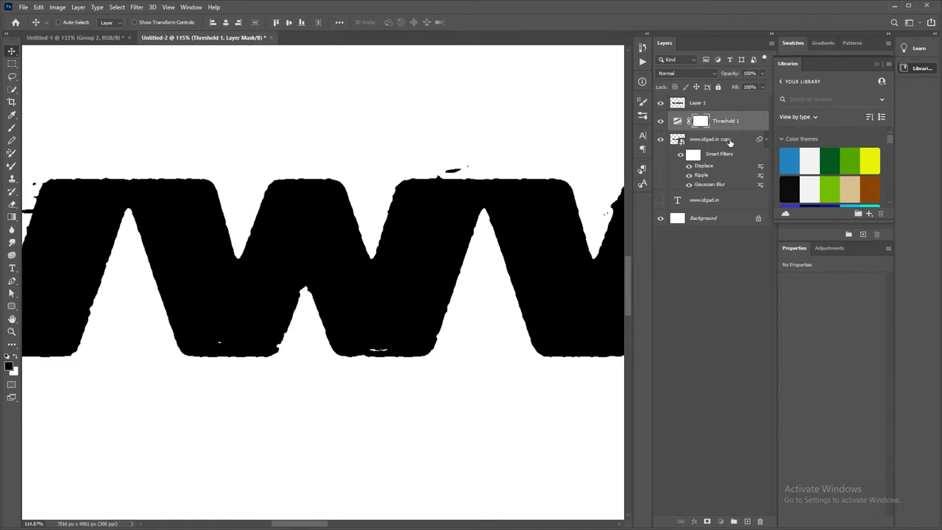
{"action": "key", "text": "ctrl+g"}
{"action": "left_click", "coordinate": [661, 119]}
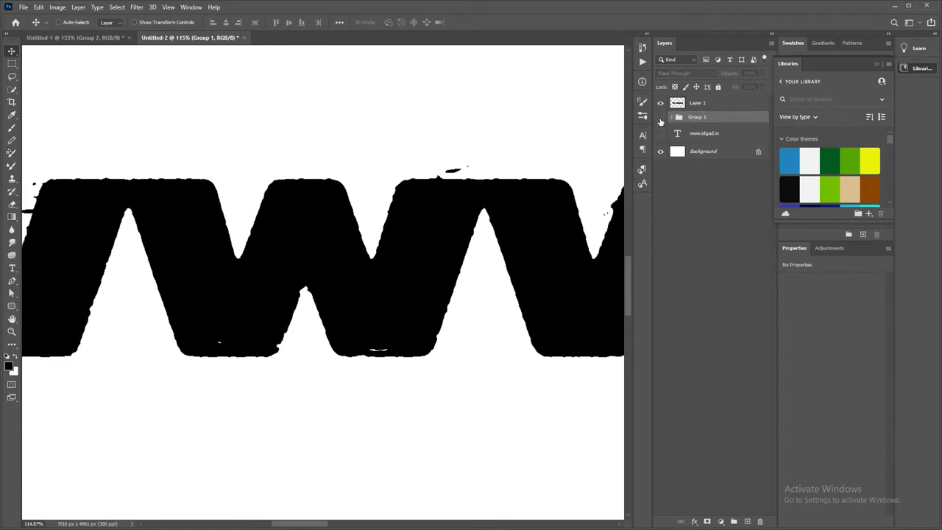
{"action": "left_click_drag", "start_coordinate": [297, 442], "coordinate": [245, 327]}
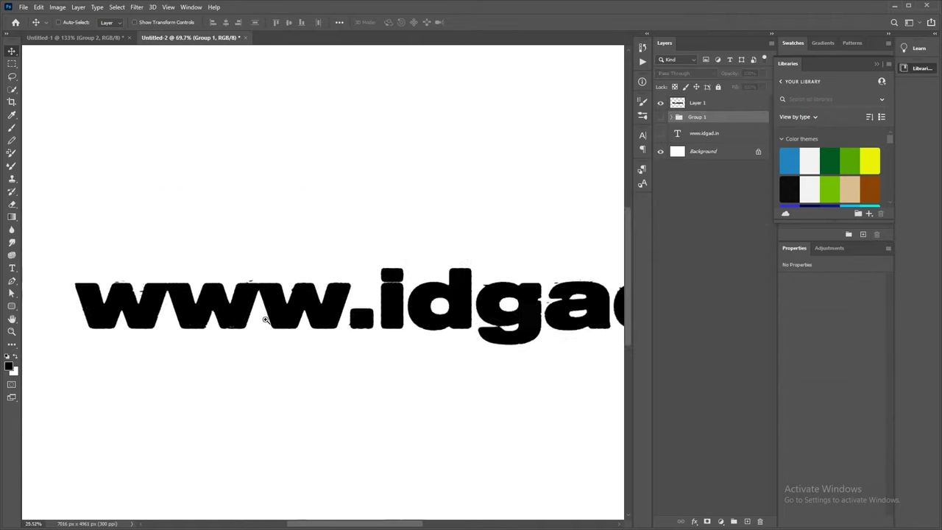
Step: Copy the dark photocopy texture image from the texturefabrik page in Brave
{"action": "key", "text": "super"}
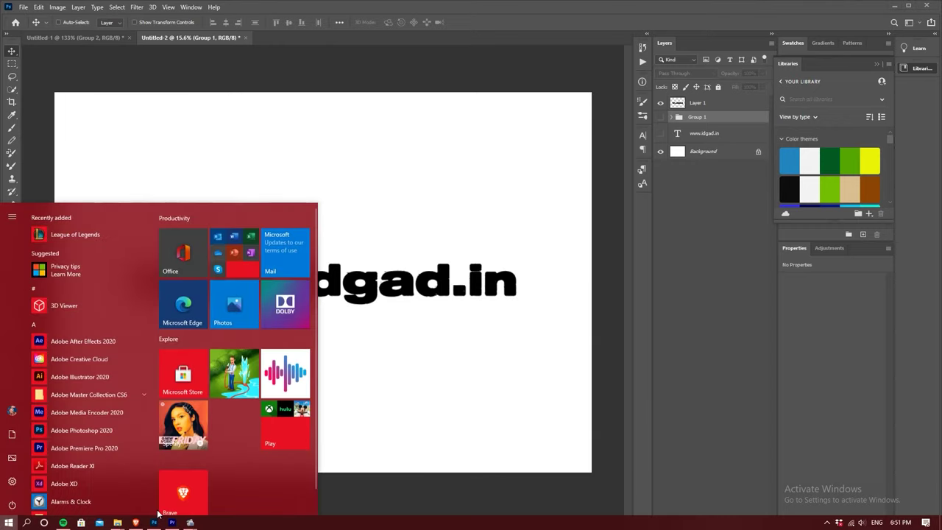
{"action": "left_click", "coordinate": [135, 522]}
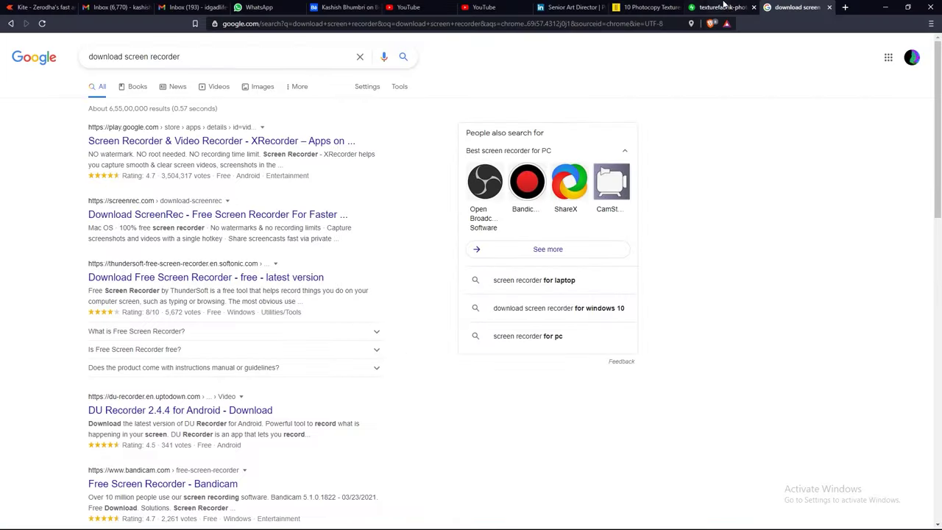
{"action": "left_click", "coordinate": [648, 7]}
{"action": "left_click", "coordinate": [724, 6]}
{"action": "left_click", "coordinate": [433, 231]}
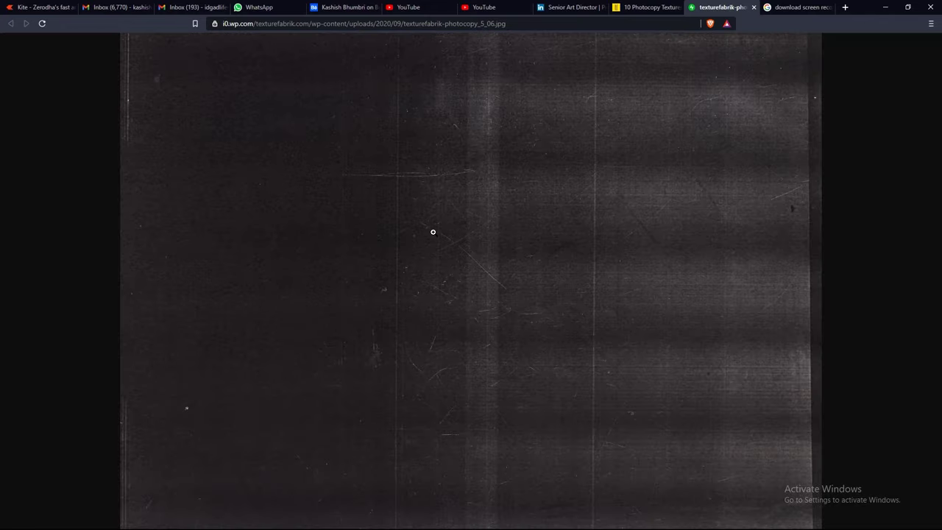
{"action": "right_click", "coordinate": [453, 236]}
{"action": "left_click", "coordinate": [467, 263]}
Step: Paste the texture as Layer 2, stretch it over the canvas, and move it above Layer 1
{"action": "left_click", "coordinate": [886, 7]}
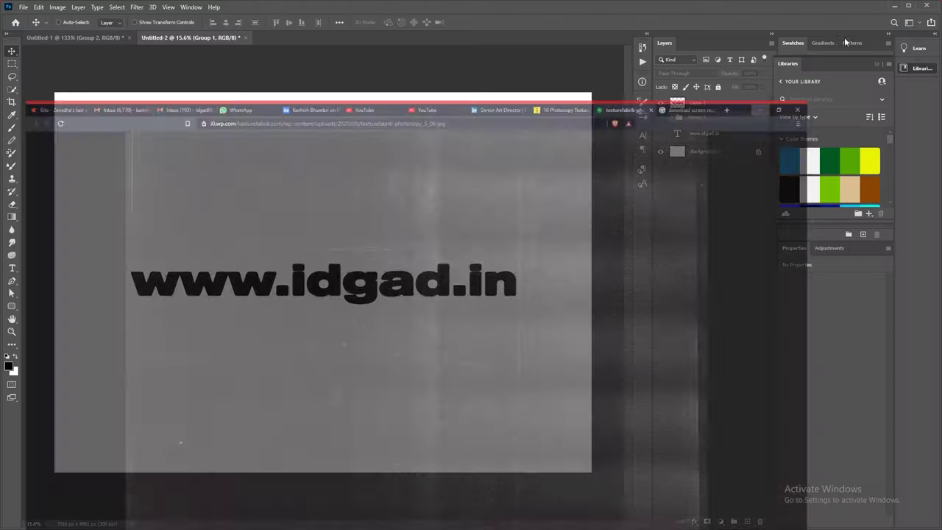
{"action": "key", "text": "ctrl+v"}
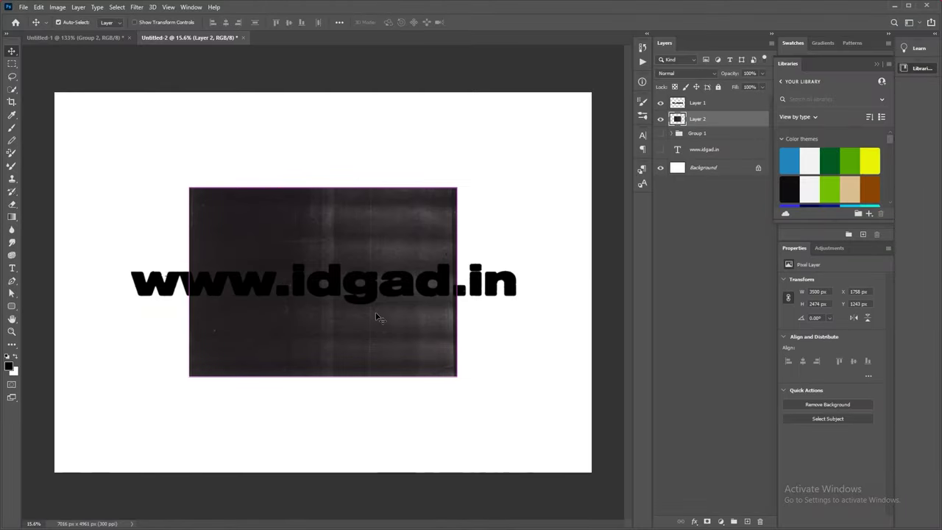
{"action": "key", "text": "t"}
{"action": "key", "text": "v"}
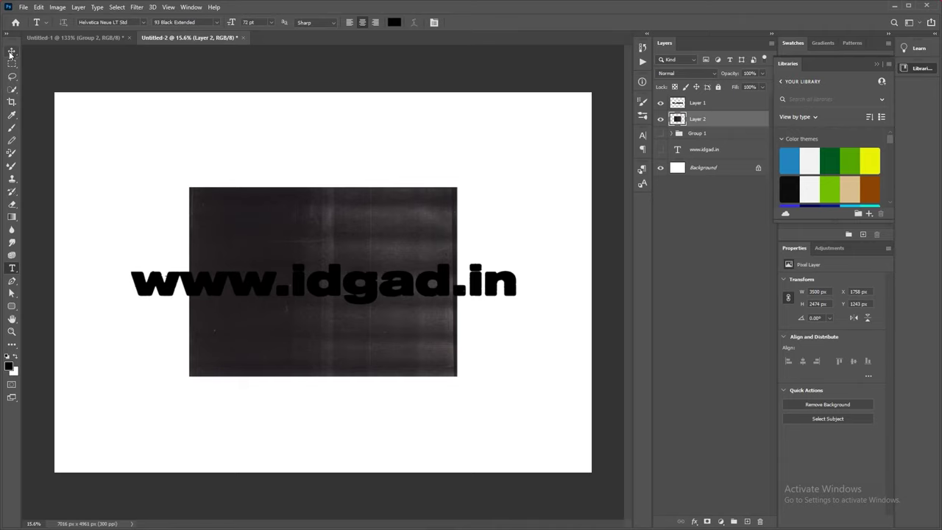
{"action": "key", "text": "ctrl+t"}
{"action": "left_click_drag", "start_coordinate": [456, 188], "coordinate": [599, 96]}
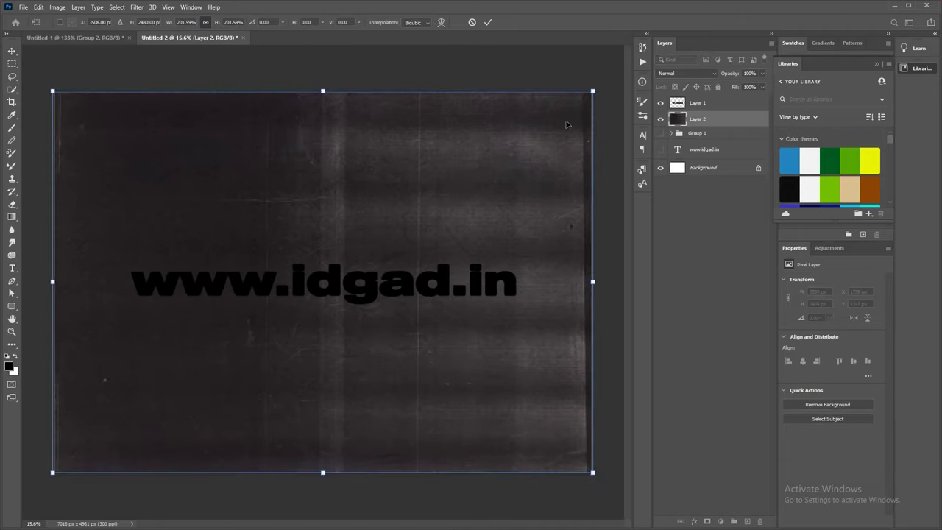
{"action": "key", "text": "Return"}
{"action": "key", "text": "ctrl+bracketright"}
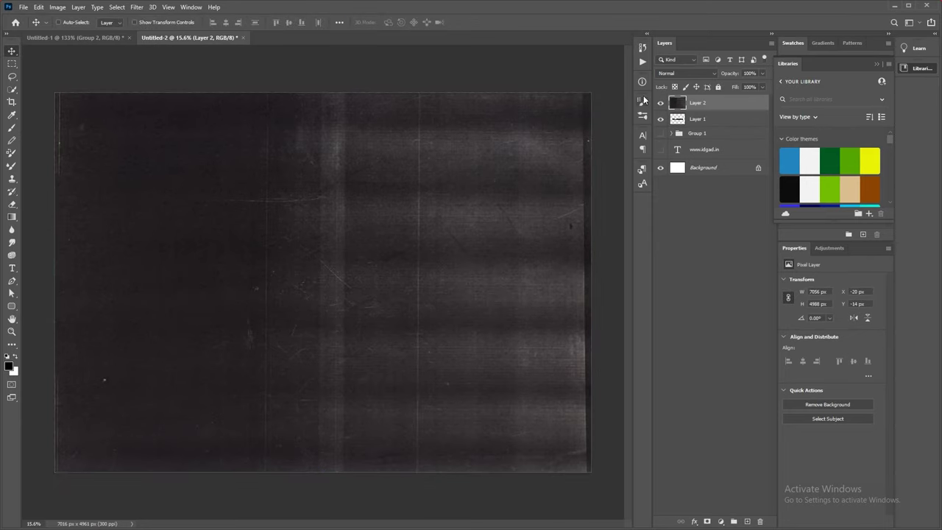
Step: Set Layer 2's blend mode to Linear Dodge (Add) and zoom in on the grainy lettering
{"action": "left_click", "coordinate": [685, 72]}
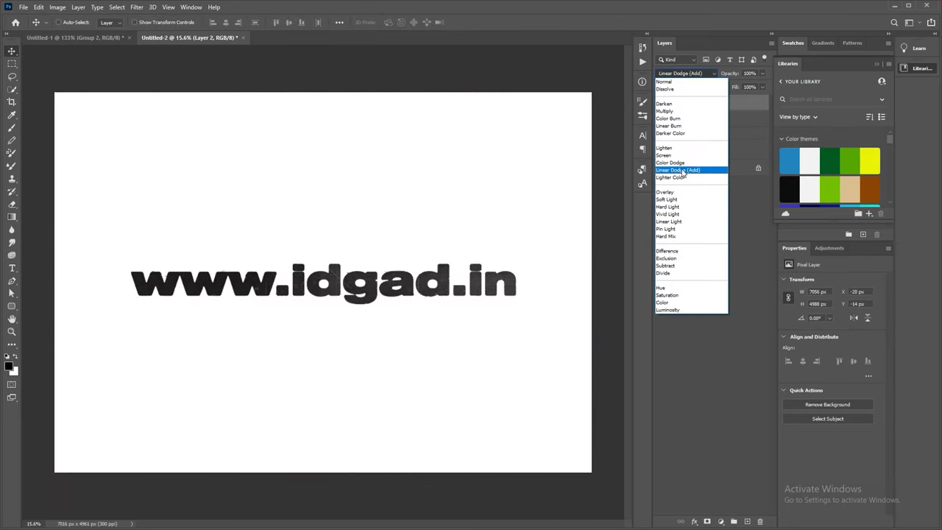
{"action": "left_click", "coordinate": [677, 170]}
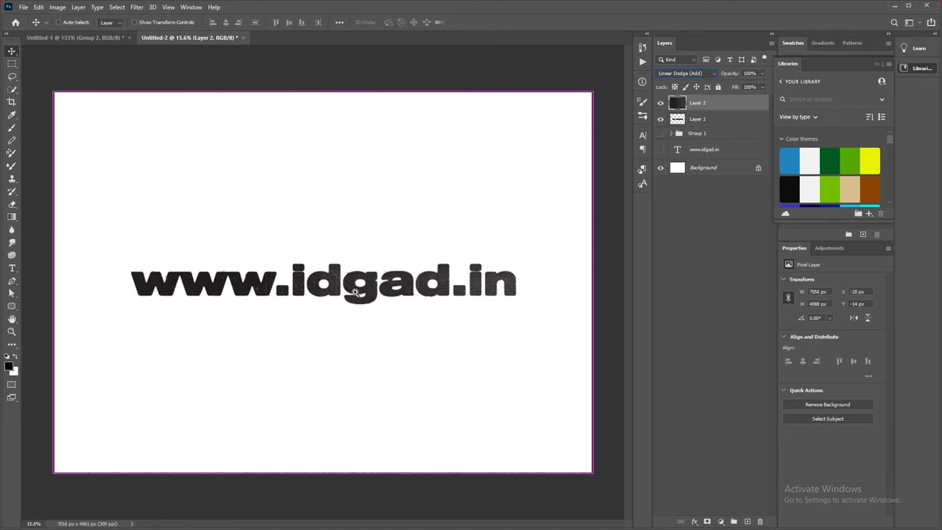
{"action": "mouse_move", "coordinate": [342, 294]}
{"action": "left_mouse_down"}
{"action": "mouse_move", "coordinate": [413, 271]}
{"action": "mouse_move", "coordinate": [442, 215]}
{"action": "left_mouse_up"}
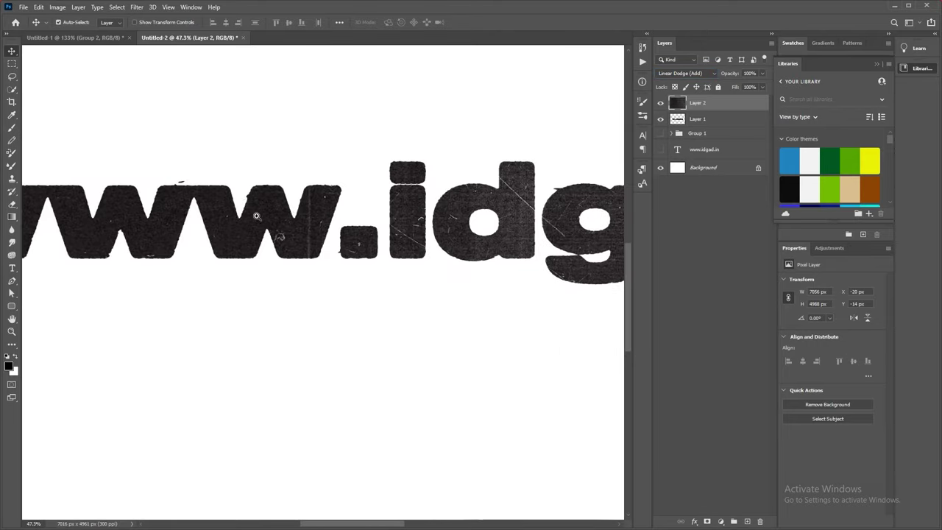
{"action": "mouse_move", "coordinate": [442, 215]}
{"action": "left_mouse_down"}
{"action": "mouse_move", "coordinate": [301, 234]}
{"action": "mouse_move", "coordinate": [184, 234]}
{"action": "left_mouse_up"}
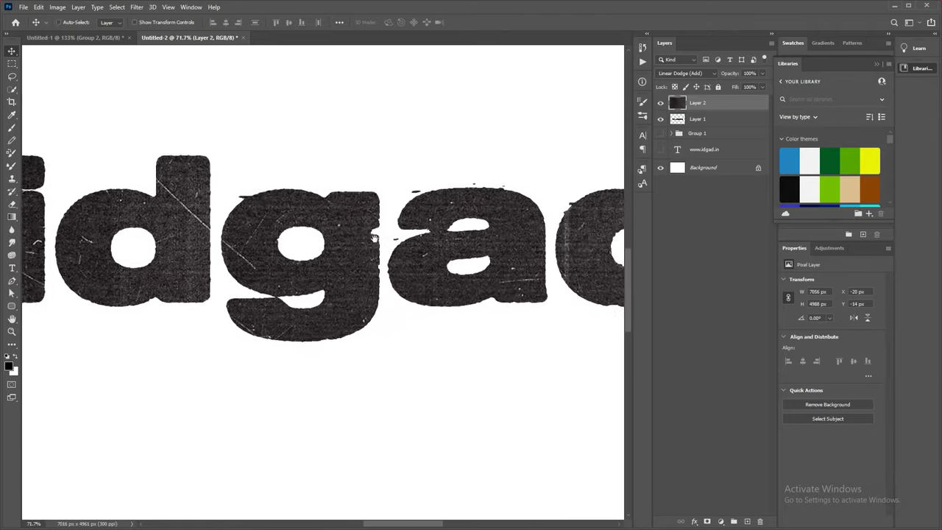
{"action": "left_click", "coordinate": [736, 125]}
Step: Give Layer 1 a Drop Shadow with about 39% opacity, 5 px distance and 10 px size
{"action": "double_click", "coordinate": [736, 126]}
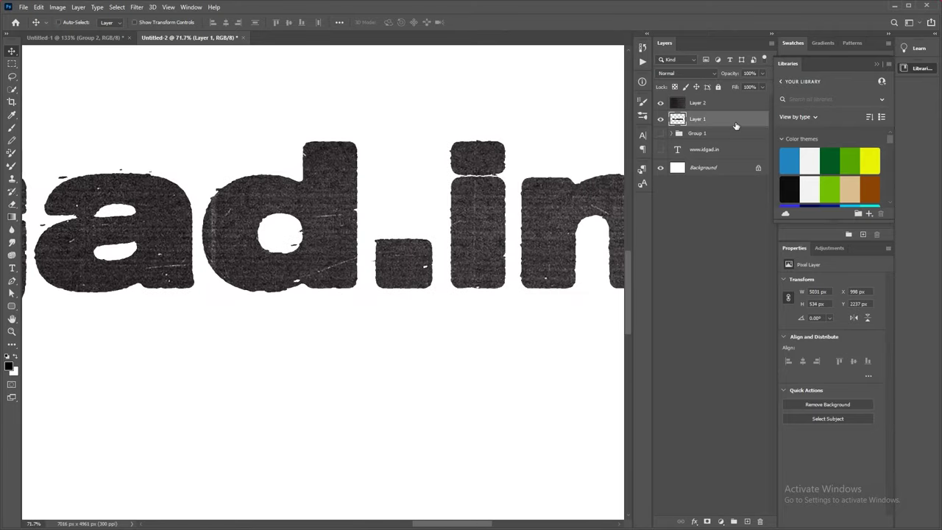
{"action": "left_click", "coordinate": [568, 335]}
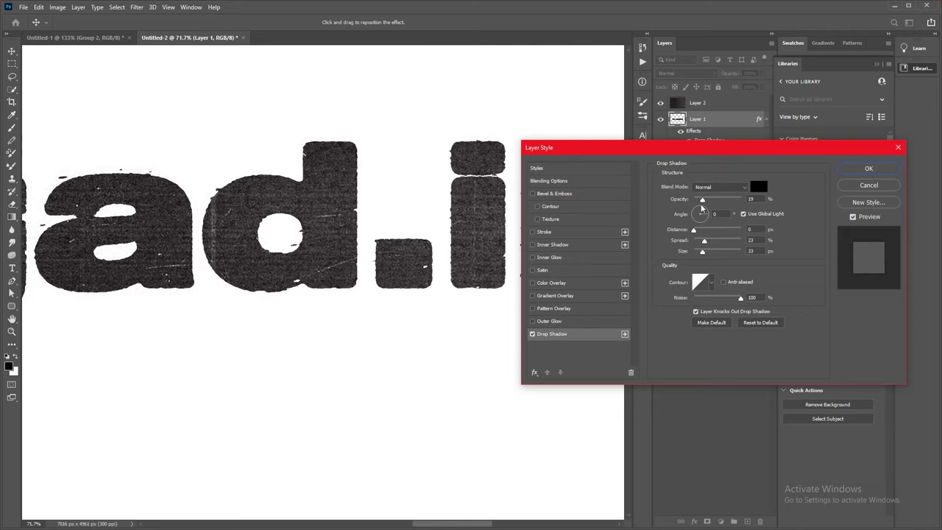
{"action": "left_click_drag", "start_coordinate": [703, 200], "coordinate": [708, 201]}
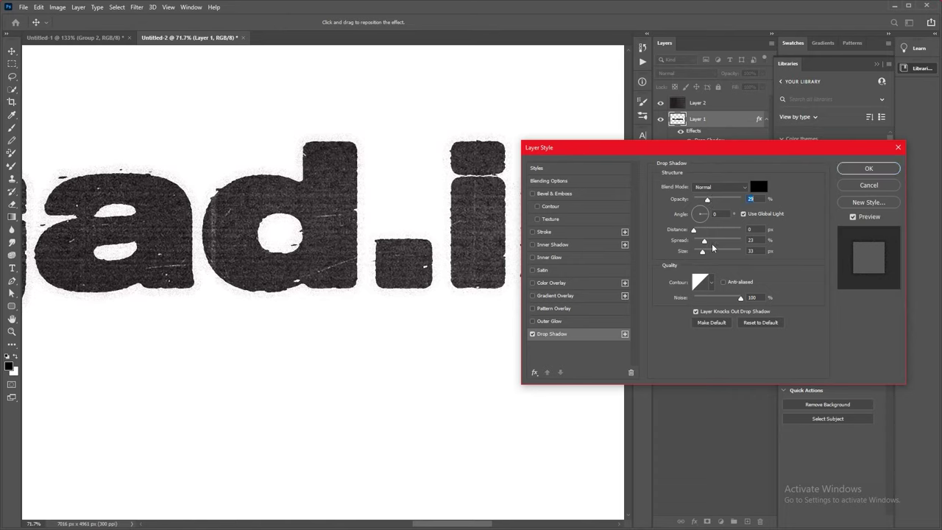
{"action": "left_click_drag", "start_coordinate": [703, 252], "coordinate": [700, 255]}
{"action": "mouse_move", "coordinate": [708, 200]}
{"action": "left_mouse_down"}
{"action": "mouse_move", "coordinate": [724, 201]}
{"action": "mouse_move", "coordinate": [701, 228]}
{"action": "mouse_move", "coordinate": [699, 206]}
{"action": "left_mouse_up"}
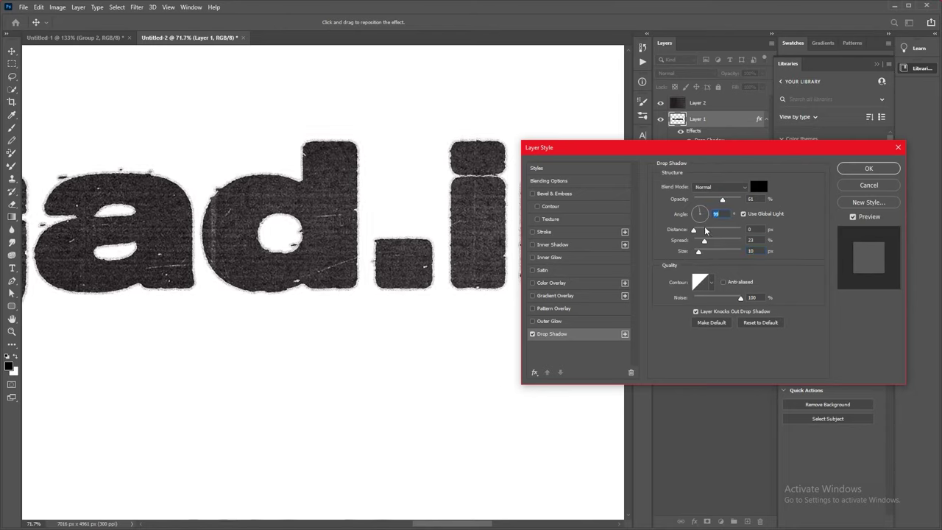
{"action": "mouse_move", "coordinate": [693, 230]}
{"action": "left_mouse_down"}
{"action": "mouse_move", "coordinate": [694, 207]}
{"action": "mouse_move", "coordinate": [712, 201]}
{"action": "left_mouse_up"}
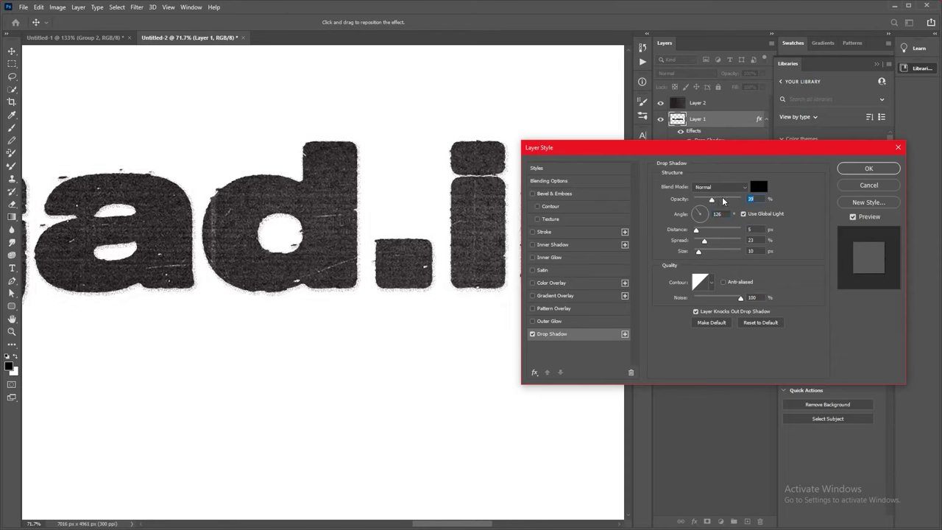
{"action": "left_click", "coordinate": [860, 170]}
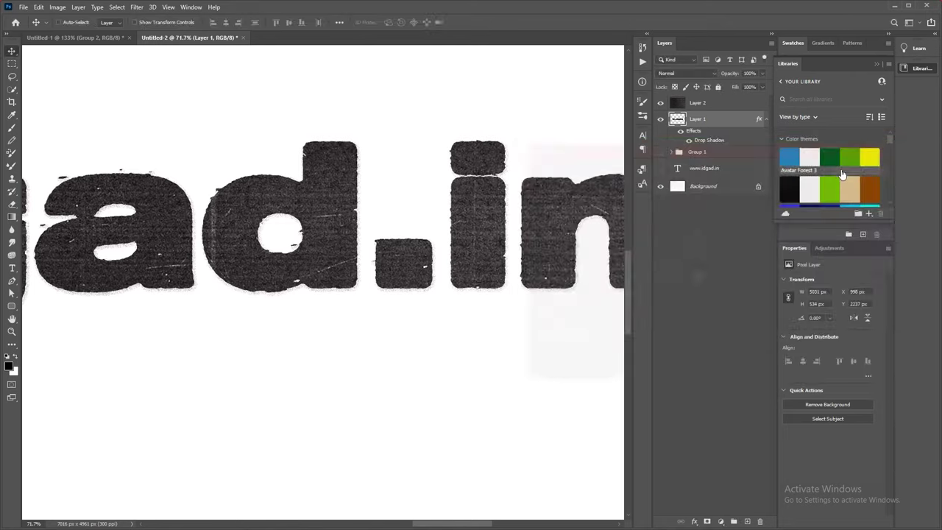
Step: Add an orange #ff3c07 Solid Color fill layer above Layer 2, set to Multiply
{"action": "left_click", "coordinate": [743, 107]}
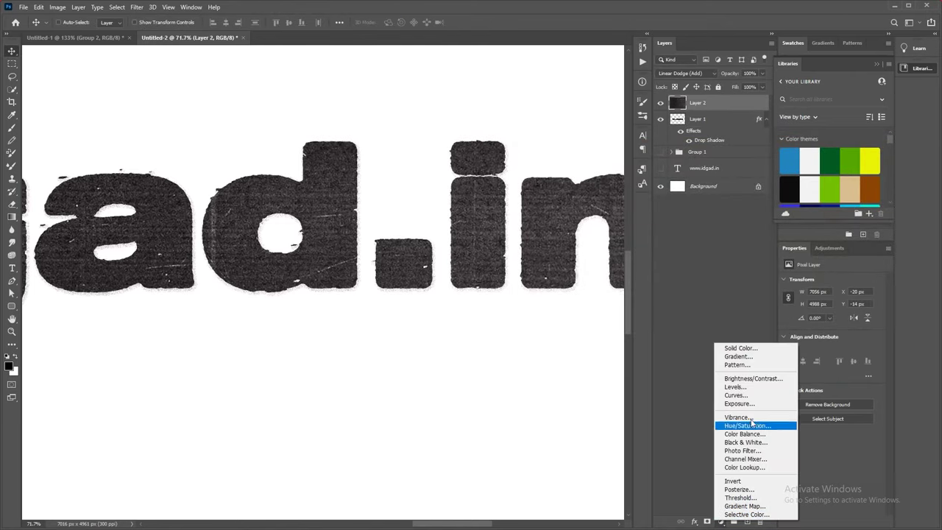
{"action": "left_click", "coordinate": [762, 352]}
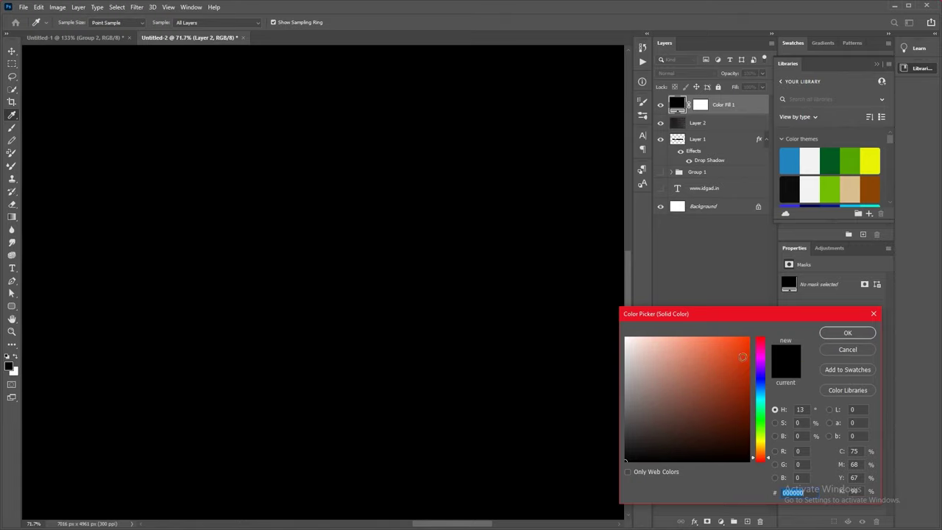
{"action": "left_click_drag", "start_coordinate": [743, 357], "coordinate": [746, 335]}
{"action": "left_click", "coordinate": [847, 332]}
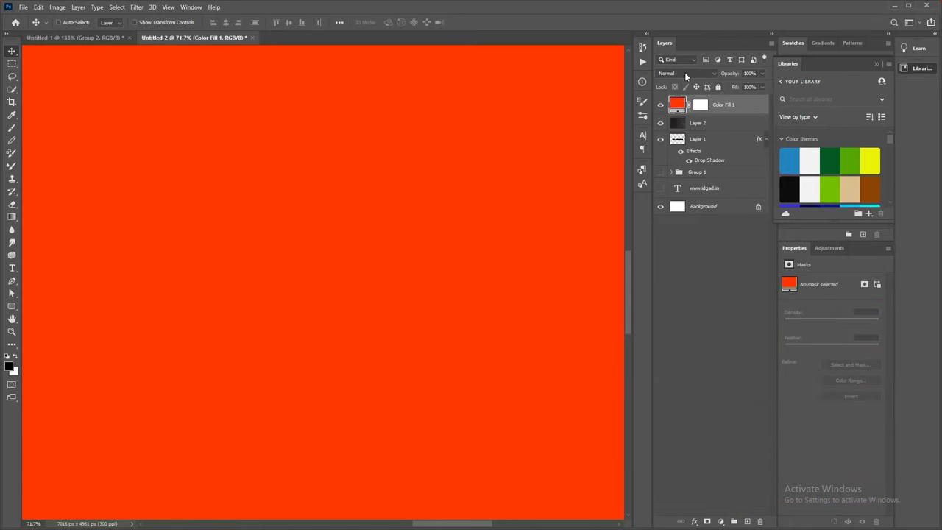
{"action": "left_click", "coordinate": [684, 73]}
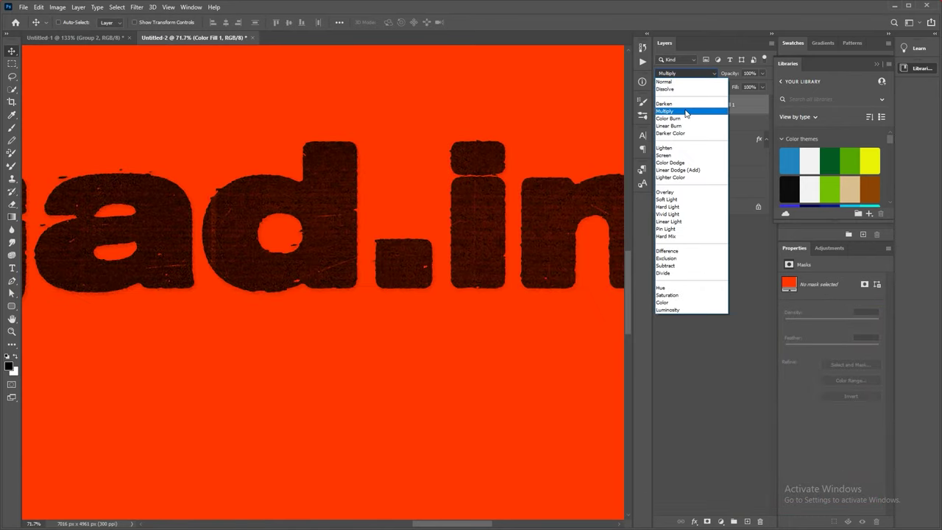
{"action": "left_click", "coordinate": [684, 111]}
{"action": "mouse_move", "coordinate": [486, 227]}
{"action": "left_mouse_down"}
{"action": "mouse_move", "coordinate": [381, 275]}
{"action": "mouse_move", "coordinate": [493, 256]}
{"action": "mouse_move", "coordinate": [446, 231]}
{"action": "left_mouse_up"}
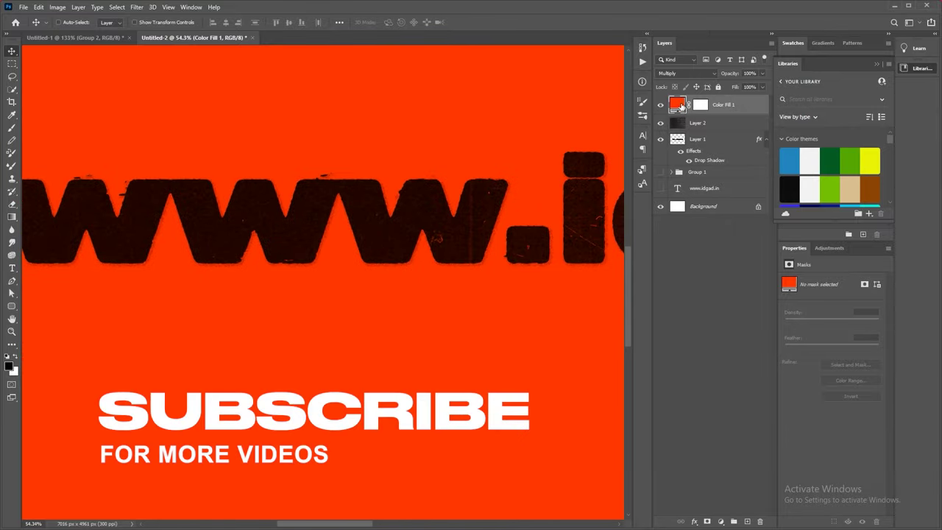
Step: Change Color Fill 1's colour from orange to lime green
{"action": "double_click", "coordinate": [677, 104]}
{"action": "mouse_move", "coordinate": [762, 458]}
{"action": "left_mouse_down"}
{"action": "mouse_move", "coordinate": [766, 430]}
{"action": "mouse_move", "coordinate": [763, 437]}
{"action": "left_mouse_up"}
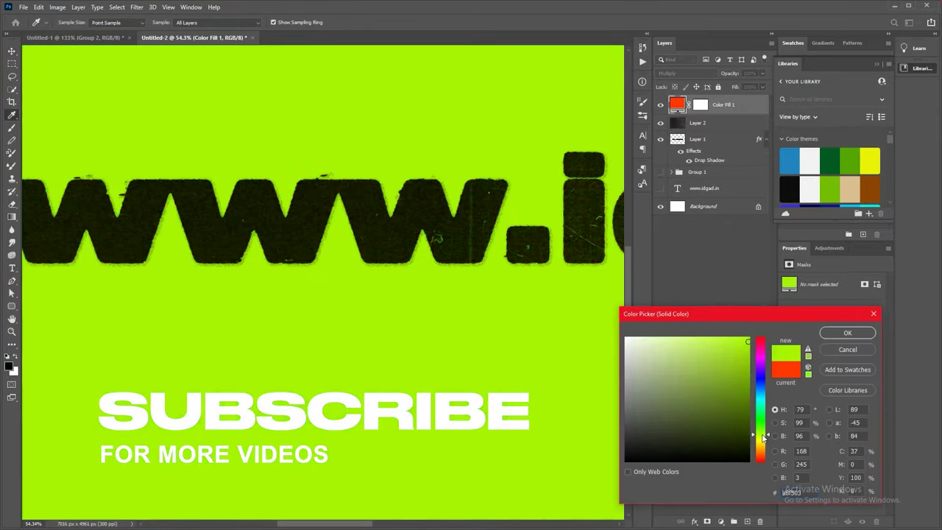
{"action": "left_click", "coordinate": [847, 332]}
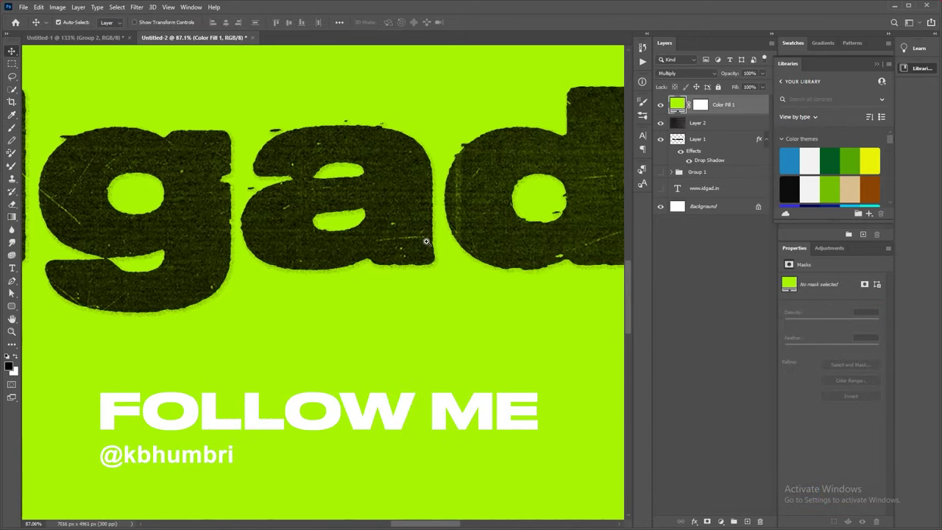